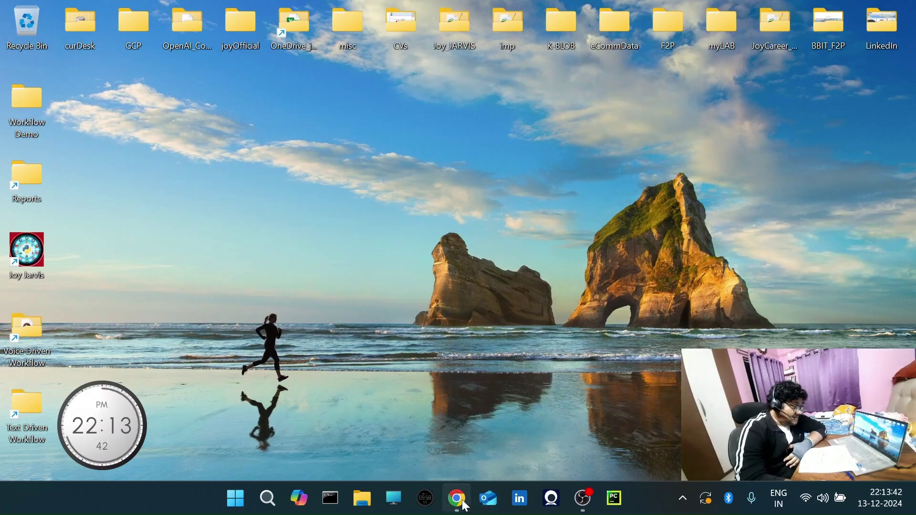
- Look through the episodes in the AI for Everyone (Season 1) YouTube playlist in Chrome
click(456, 499)
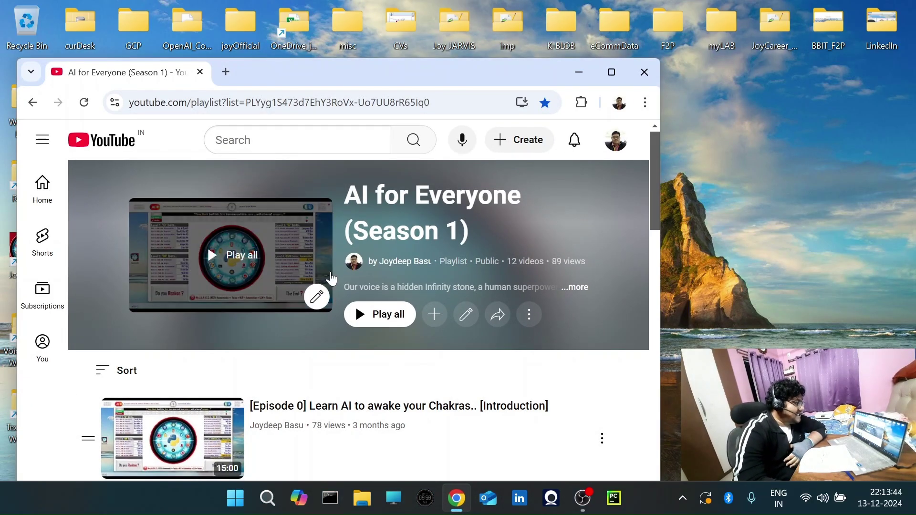
scroll(389, 356, down, 5)
scroll(389, 361, down, 2)
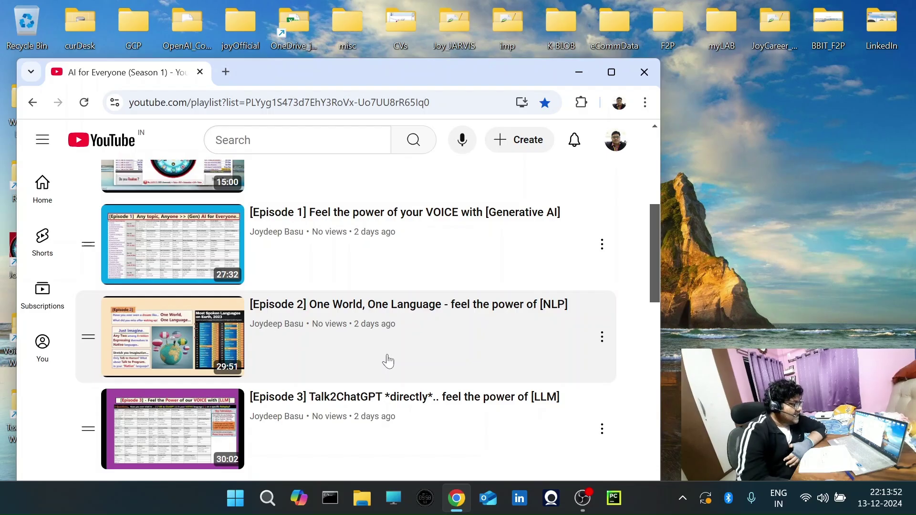
scroll(388, 361, down, 3)
scroll(388, 361, down, 1)
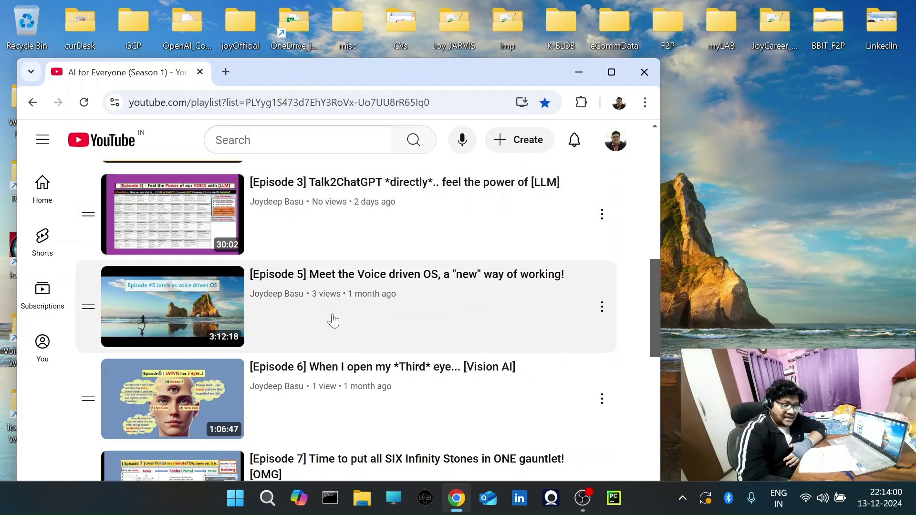
scroll(334, 321, down, 4)
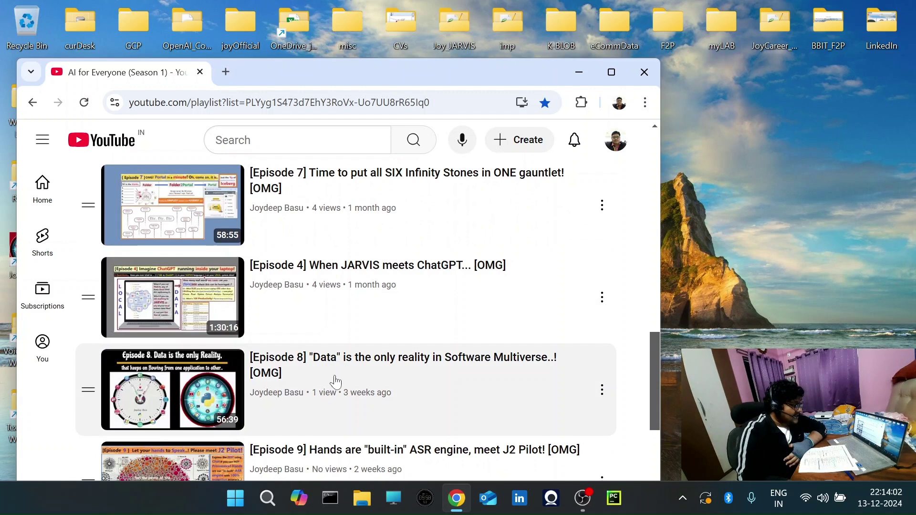
scroll(317, 283, up, 1)
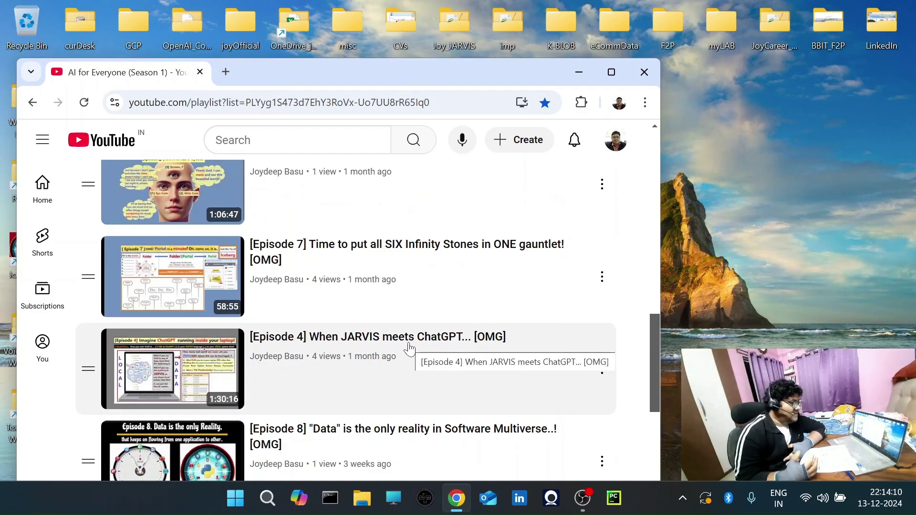
scroll(410, 348, up, 1)
scroll(410, 348, up, 3)
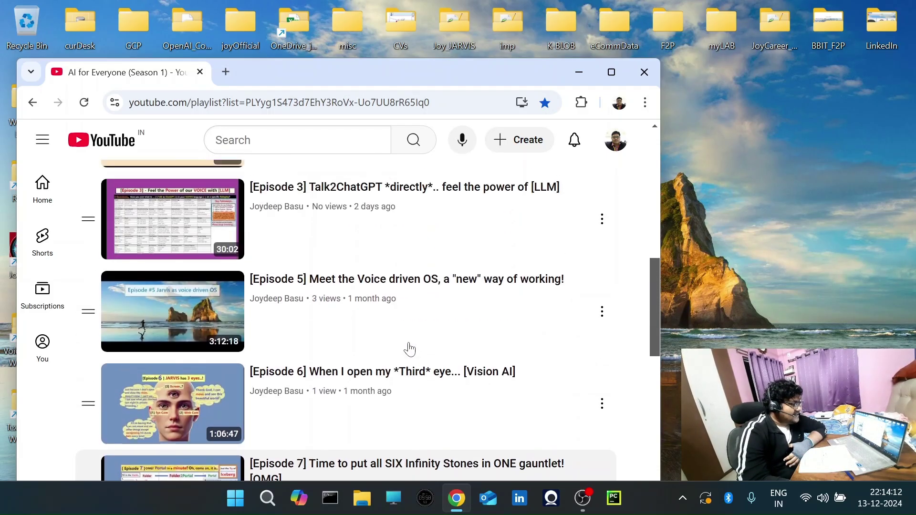
scroll(410, 349, up, 1)
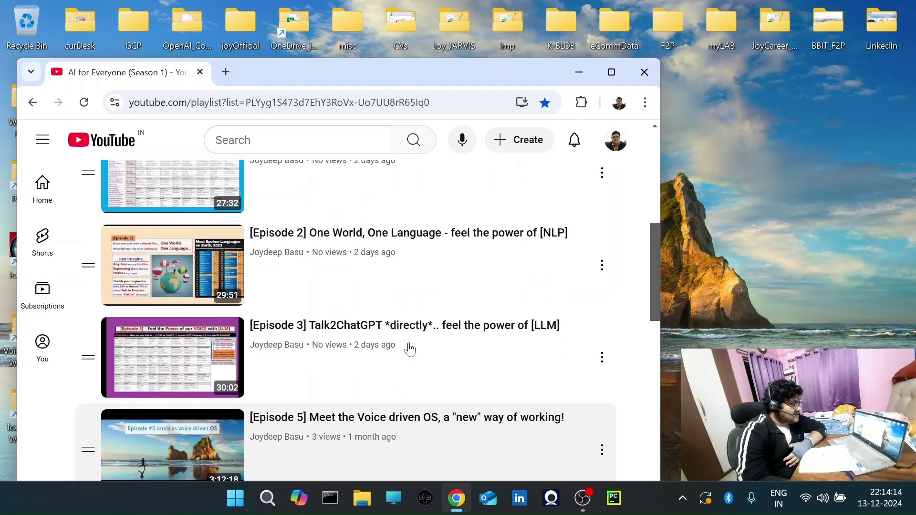
scroll(358, 420, down, 2)
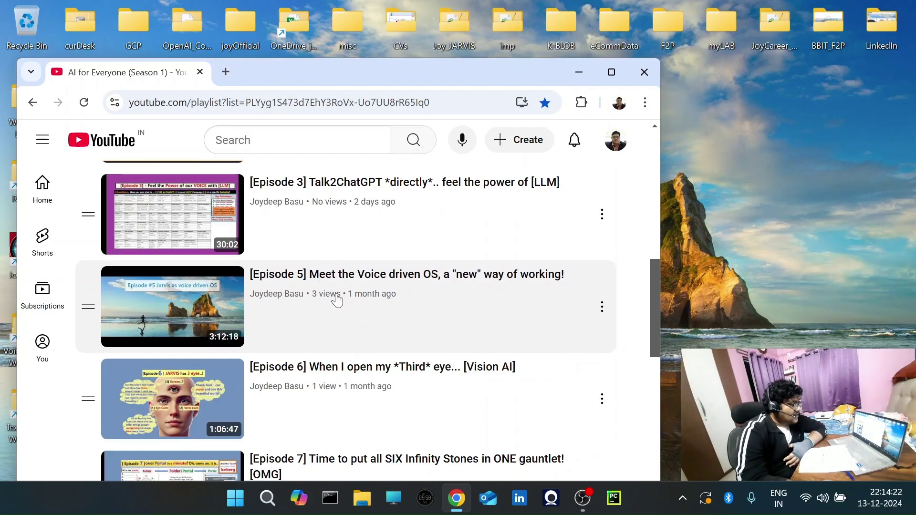
scroll(357, 308, down, 6)
scroll(358, 315, down, 4)
scroll(355, 351, up, 7)
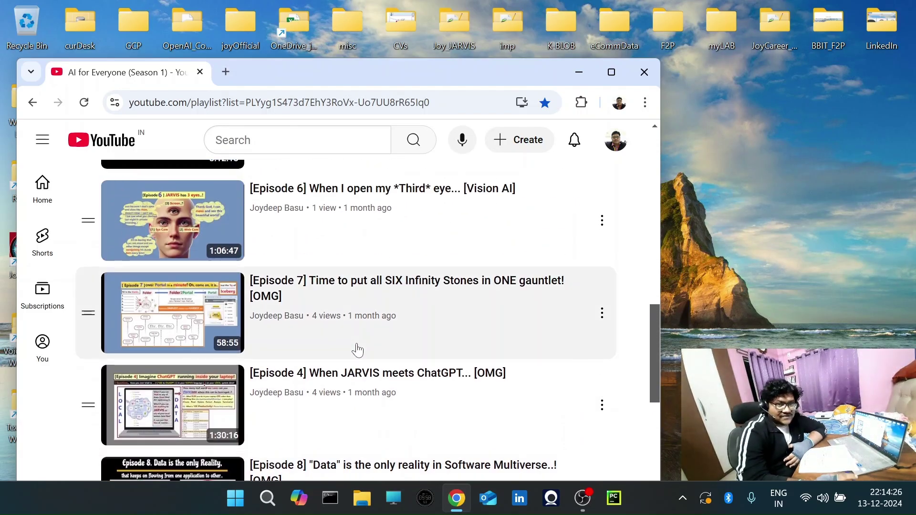
scroll(358, 351, up, 3)
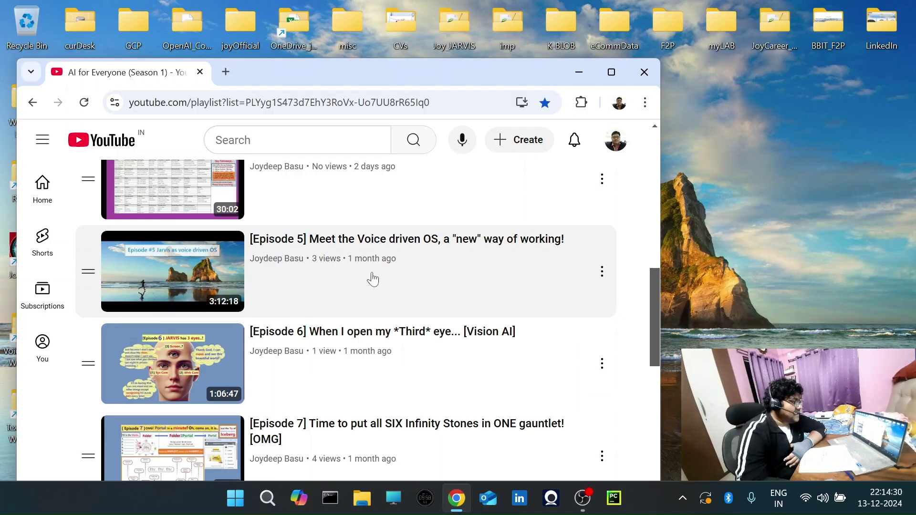
scroll(448, 230, up, 1)
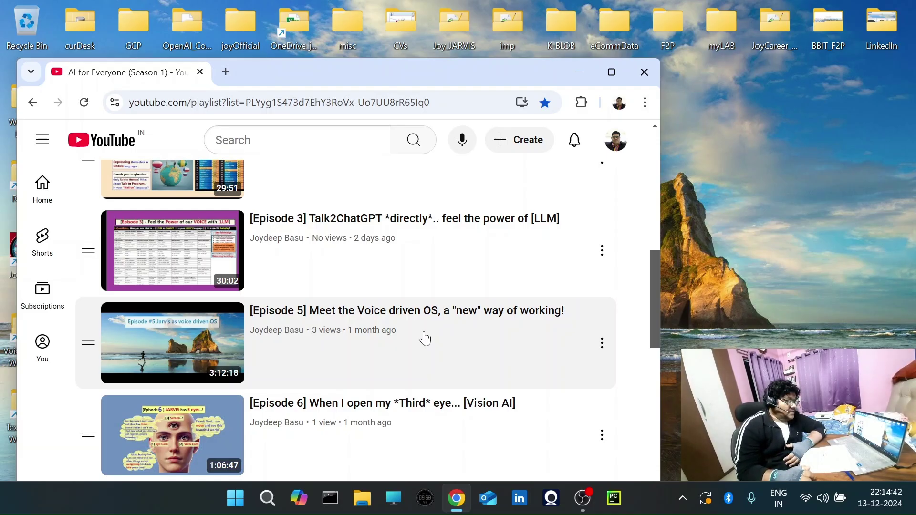
- Close the browser window and launch Joy Jarvis from the desktop
click(644, 72)
double_click(20, 257)
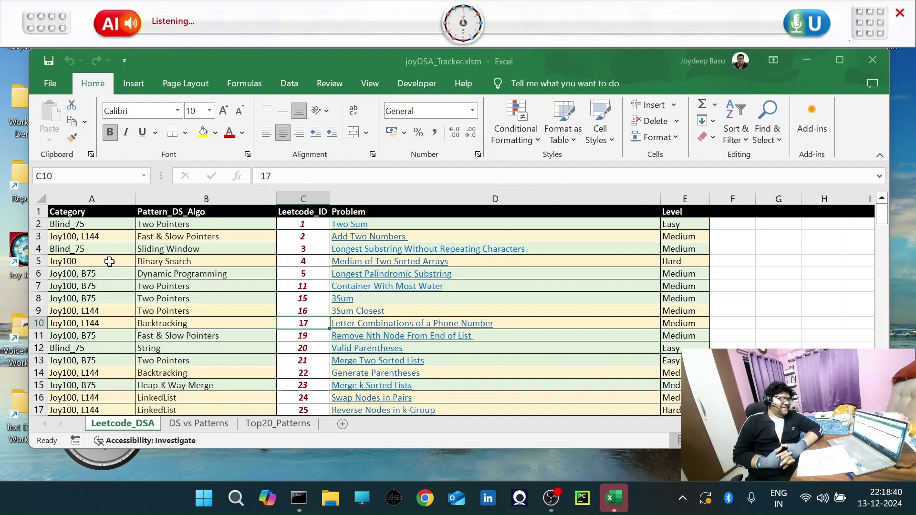
- Add filters to the header row of the Leetcode_DSA sheet in the joyDSA_Tracker workbook
key(super+Up)
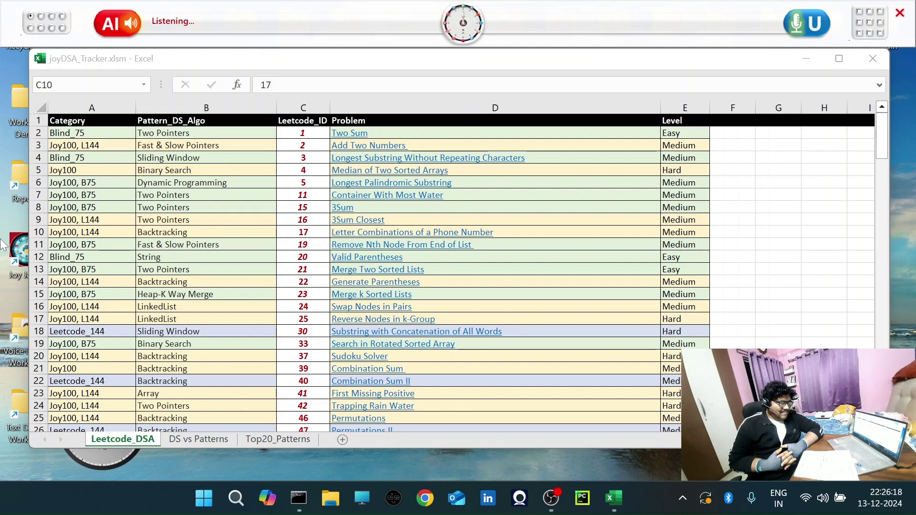
key(ctrl+shift+l)
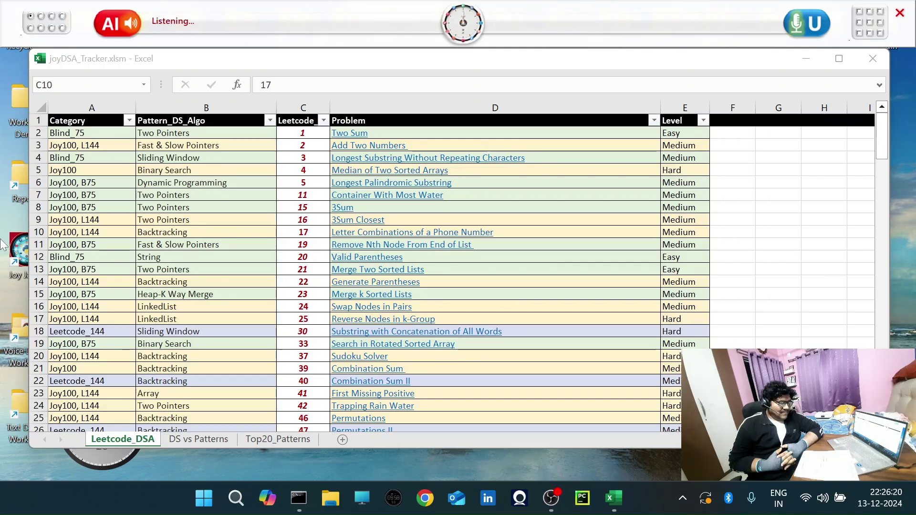
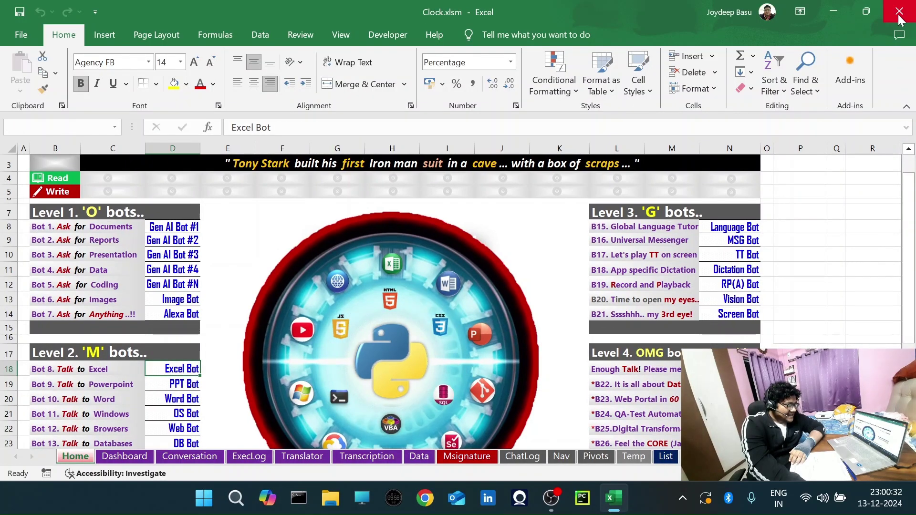
- Close the Clock.xlsm workbook in Excel and return to the desktop
click(901, 14)
click(493, 353)
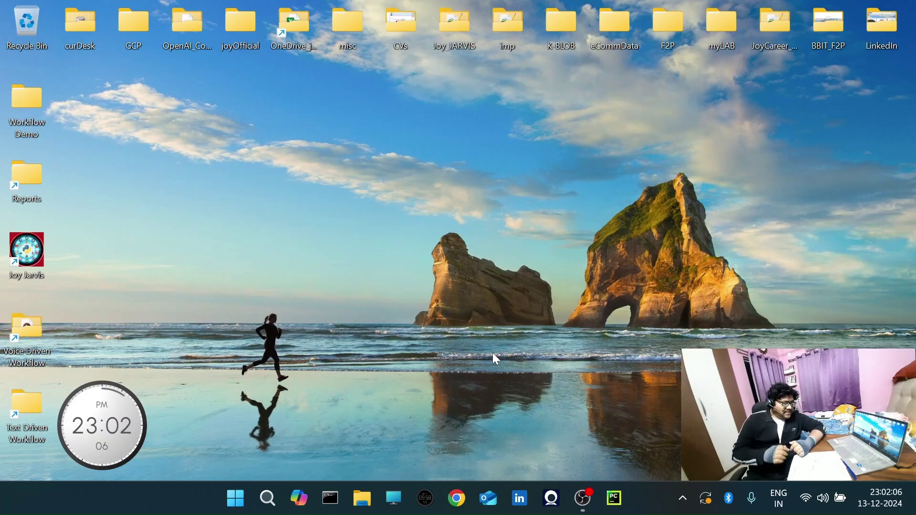
- Open the bookmarked J. JARVIS (Season 1) playlist in Chrome and look through its episodes down to the Climax video
click(457, 499)
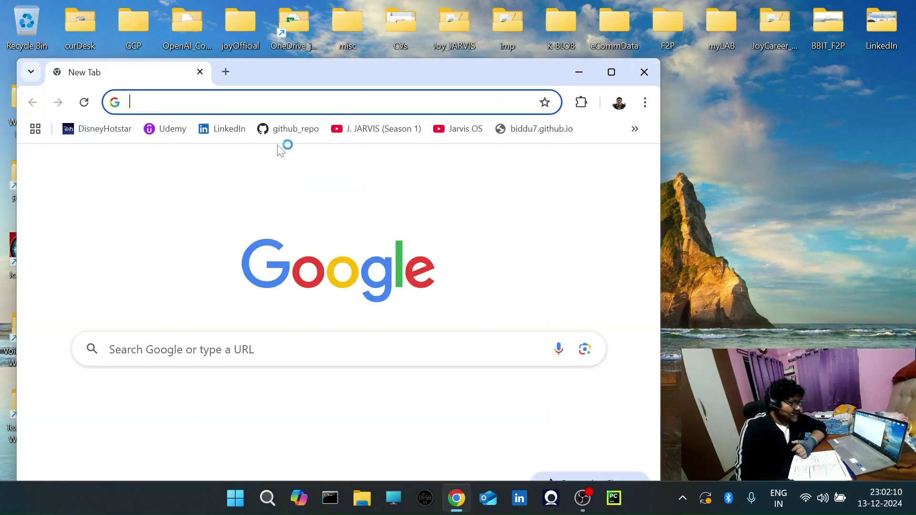
click(362, 129)
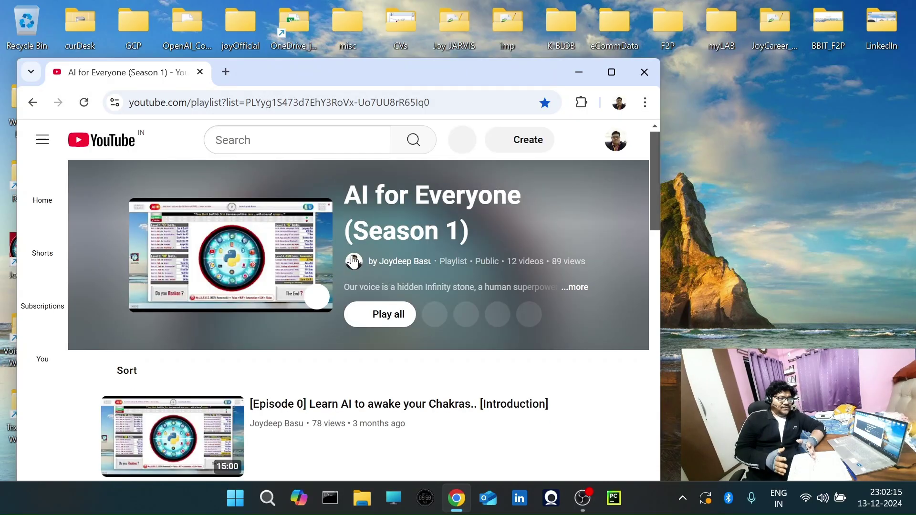
scroll(357, 307, down, 8)
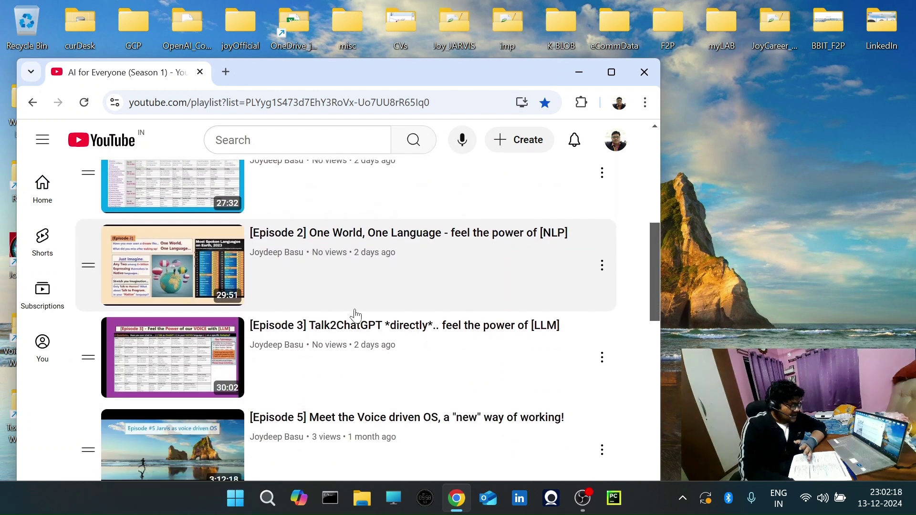
scroll(355, 315, down, 4)
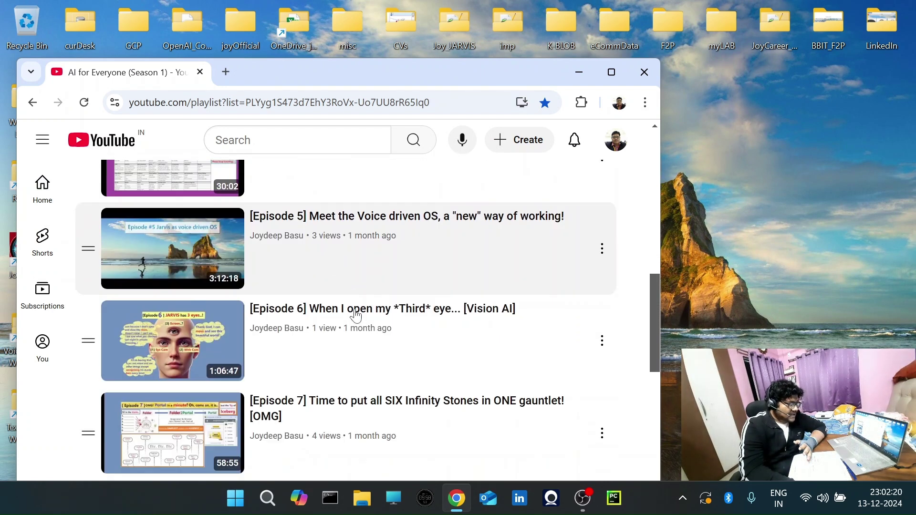
scroll(355, 315, up, 2)
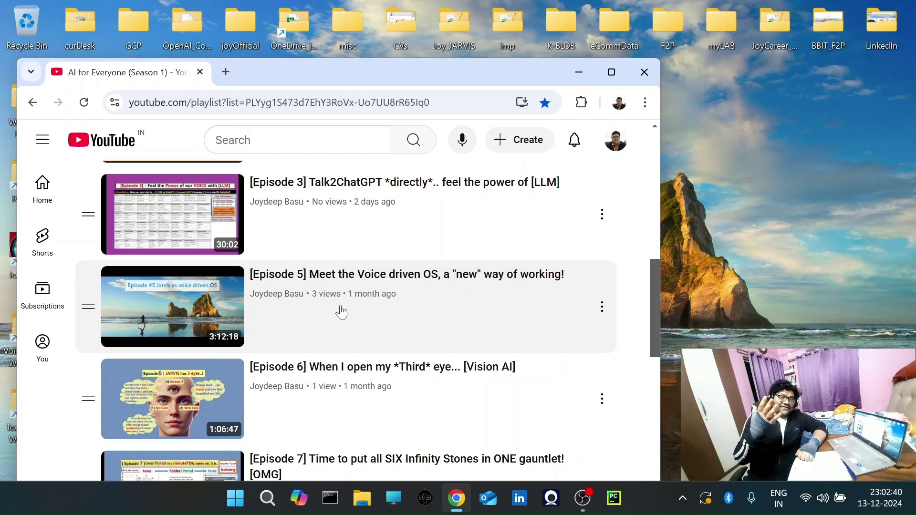
scroll(342, 313, down, 5)
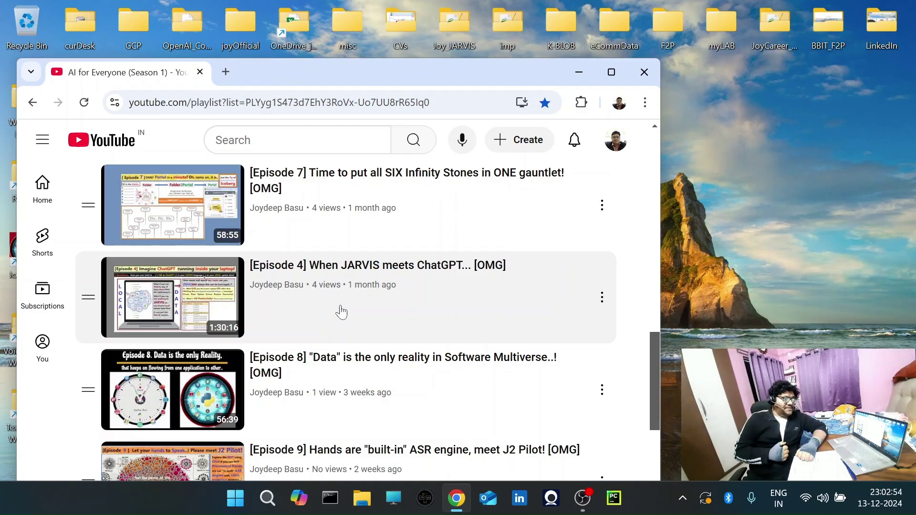
scroll(341, 313, down, 5)
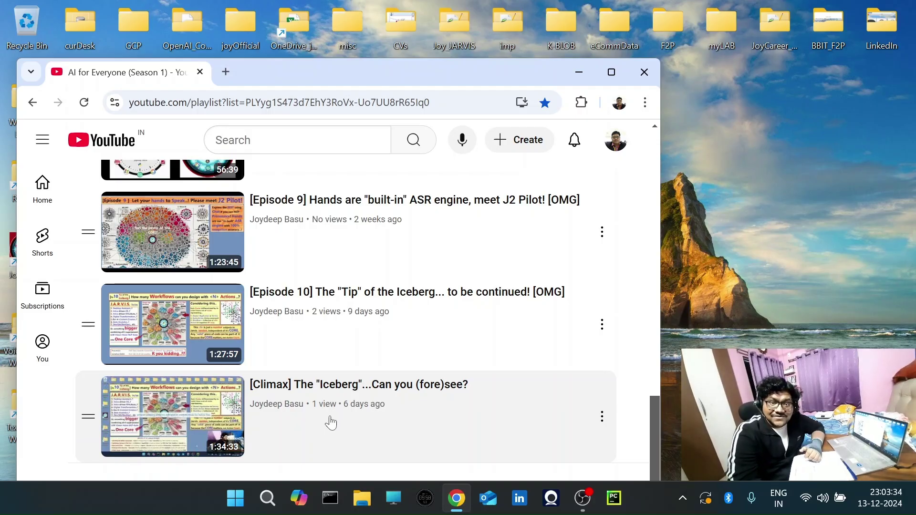
click(588, 497)
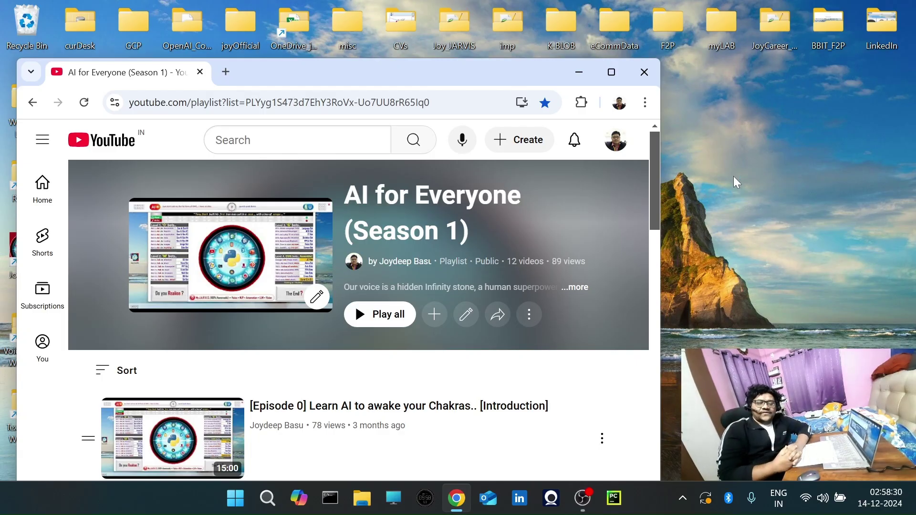
- Review the playlist around the Episode 5A Voice driven Excel entry and minimize the browser window
scroll(532, 188, down, 7)
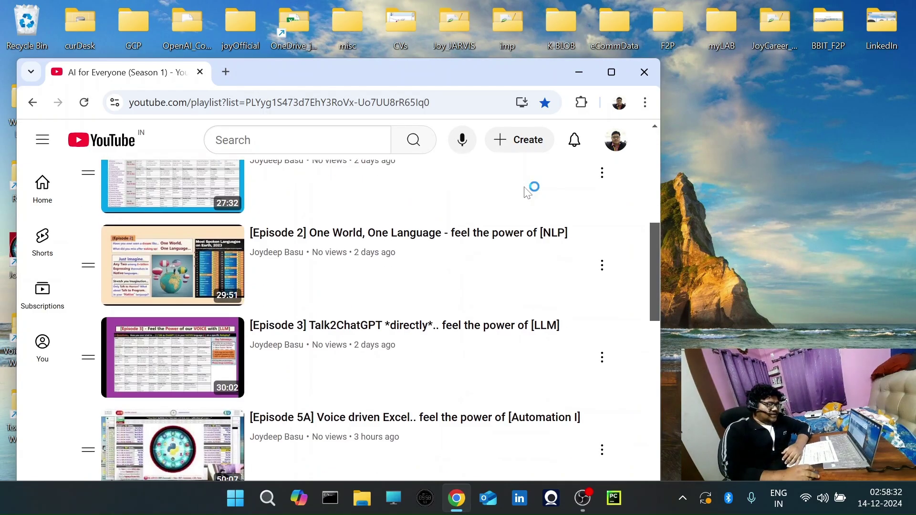
scroll(523, 194, down, 5)
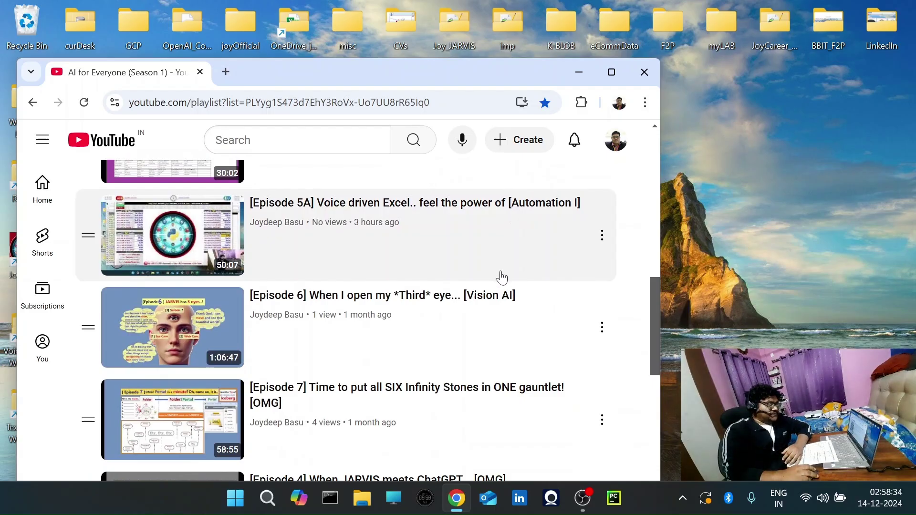
scroll(499, 275, up, 1)
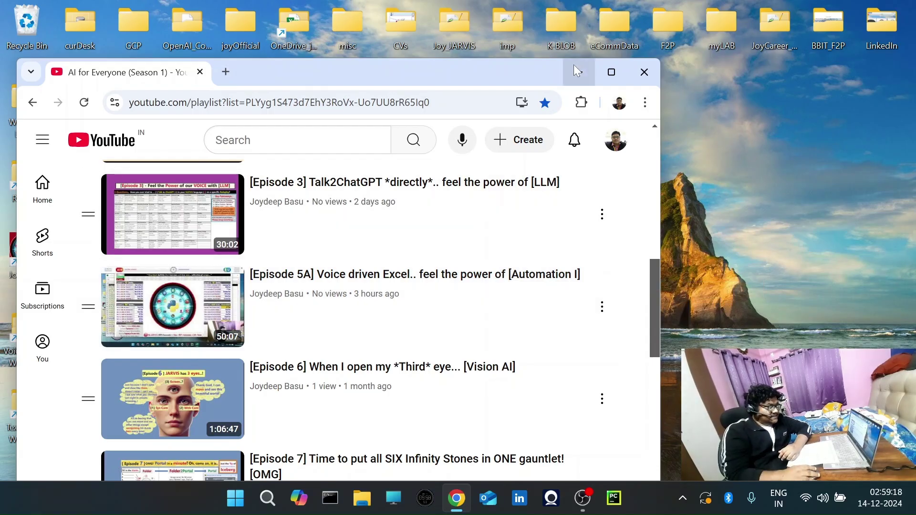
click(575, 66)
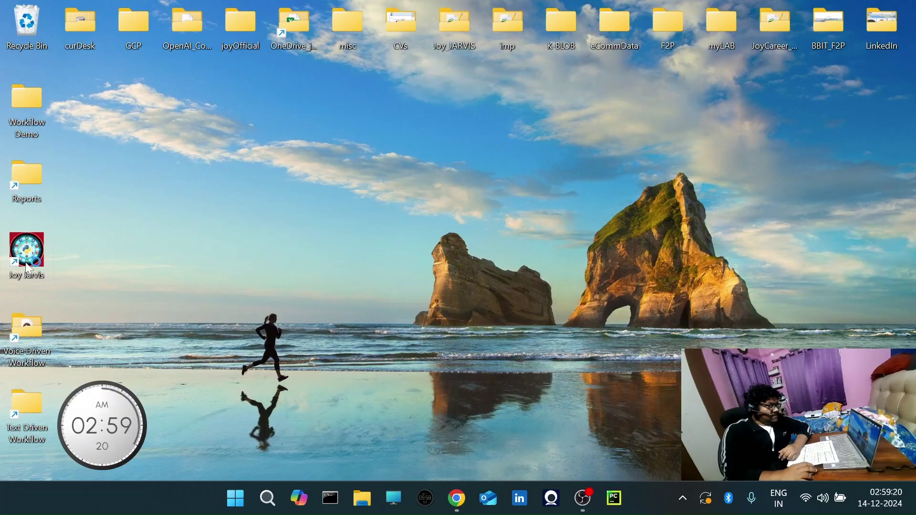
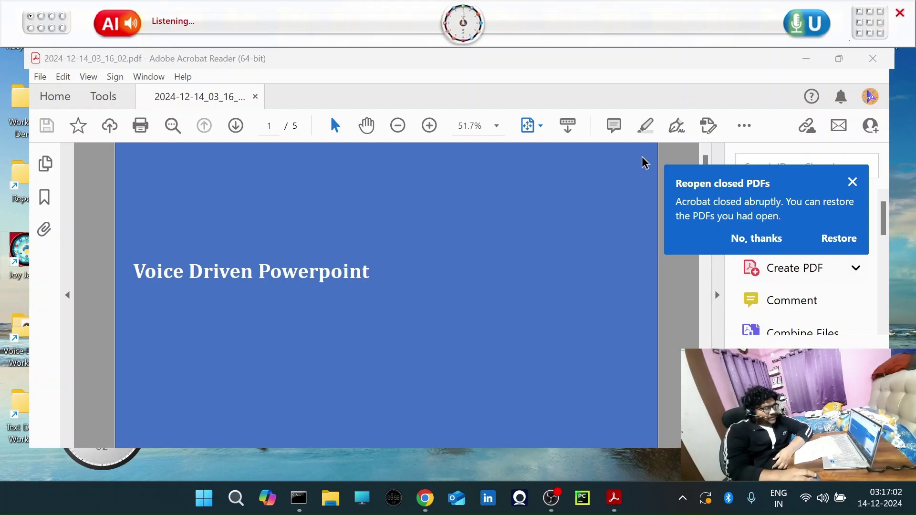
- Dismiss the Reopen closed PDFs notification in Acrobat Reader without restoring any files
click(853, 182)
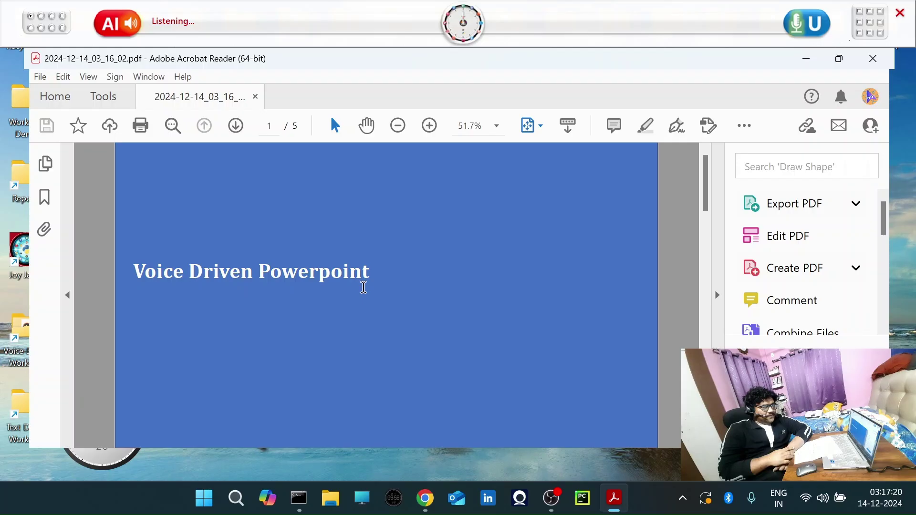
click(0, 239)
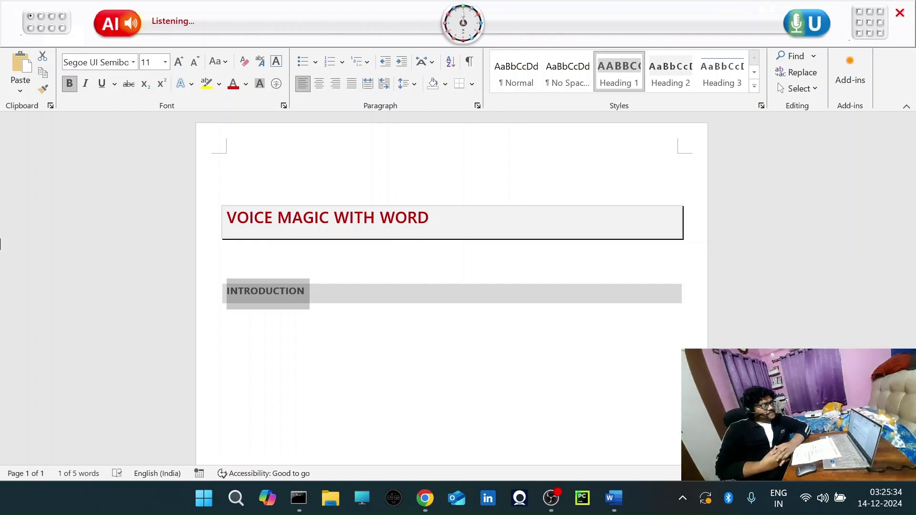
- Apply center alignment and right alignment in turn to the selected INTRODUCTION heading in the Word document
key(ctrl+e)
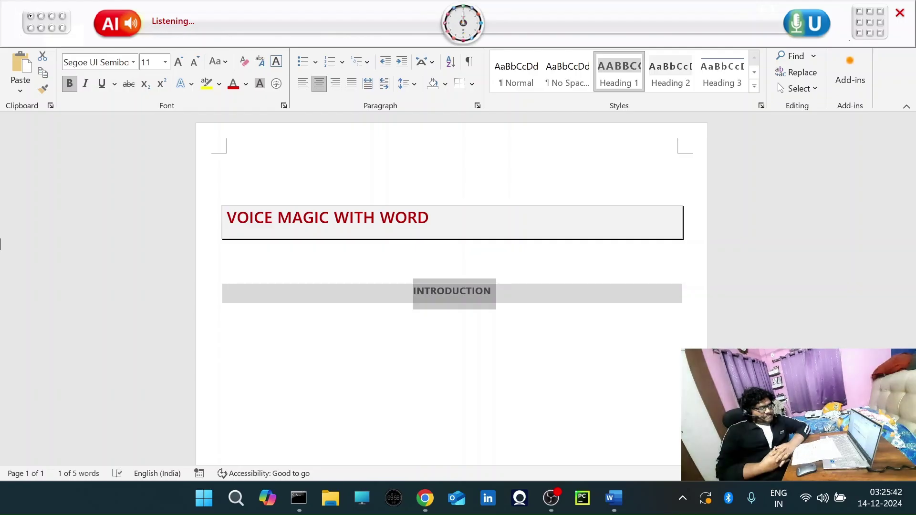
key(ctrl+r)
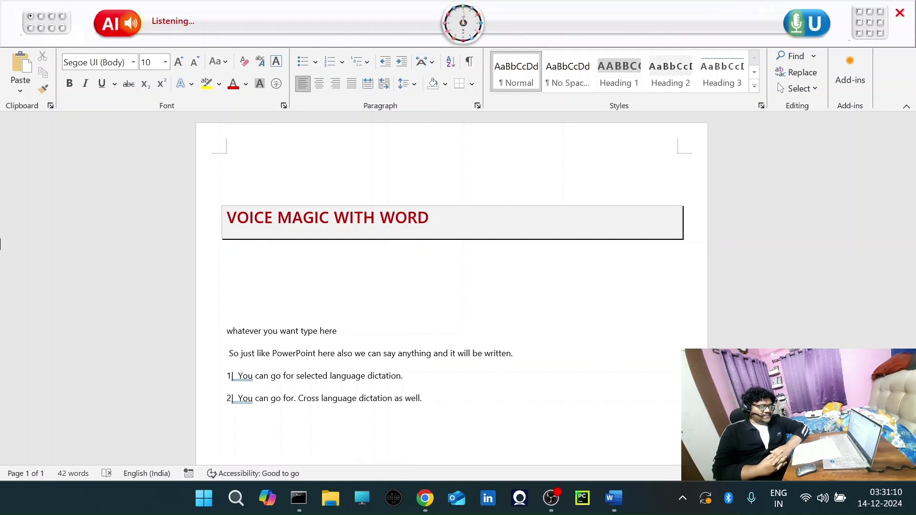
- Start a third list line with "3|" below the line about cross language dictation
key(Return)
text(3|)
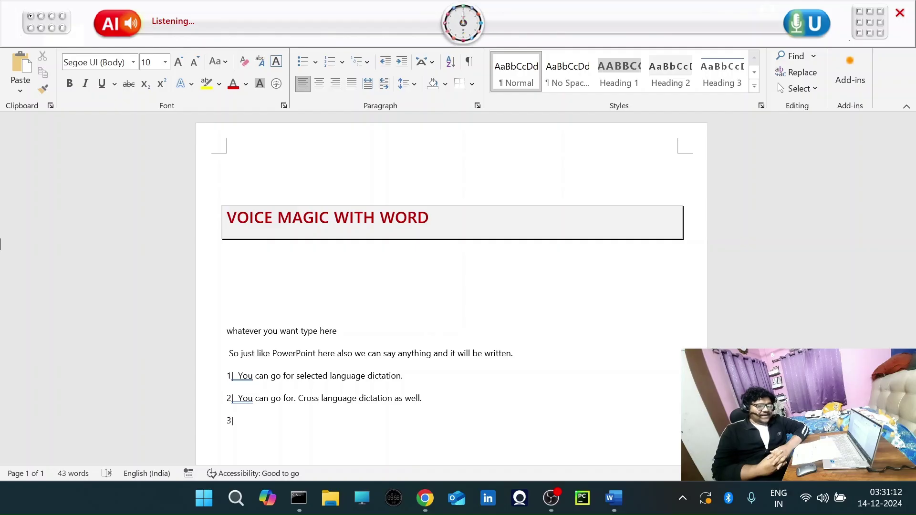
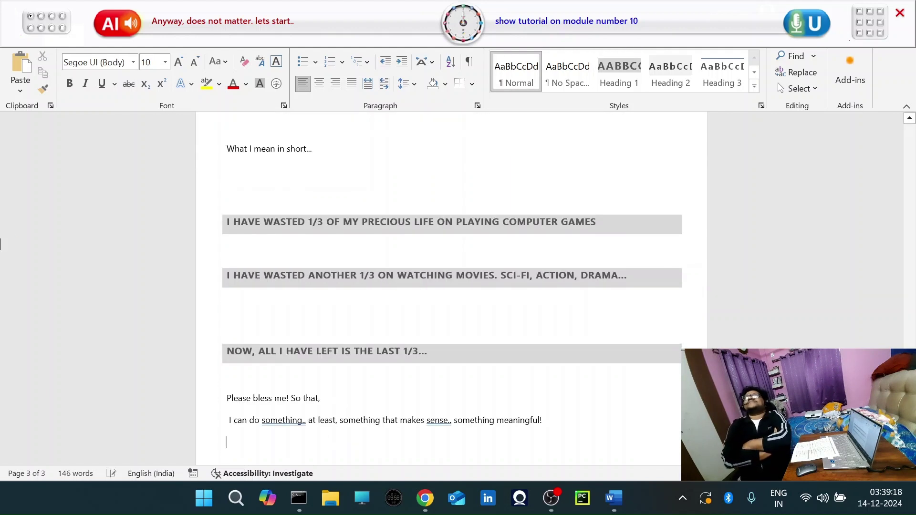
- Select the entire content of the confession document in Word
key(ctrl+a)
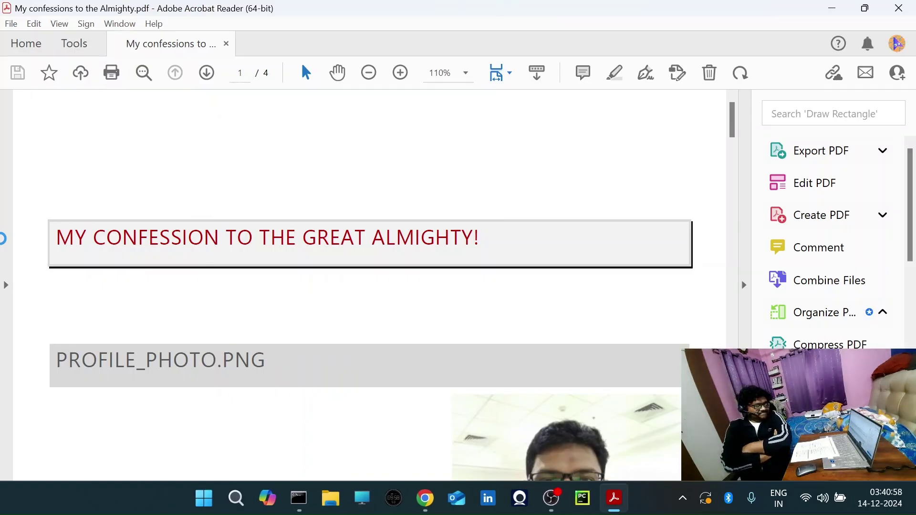
- Review all four pages of My confessions to the Almighty.pdf in Acrobat Reader, from the title down to the table
scroll(363, 286, down, 5)
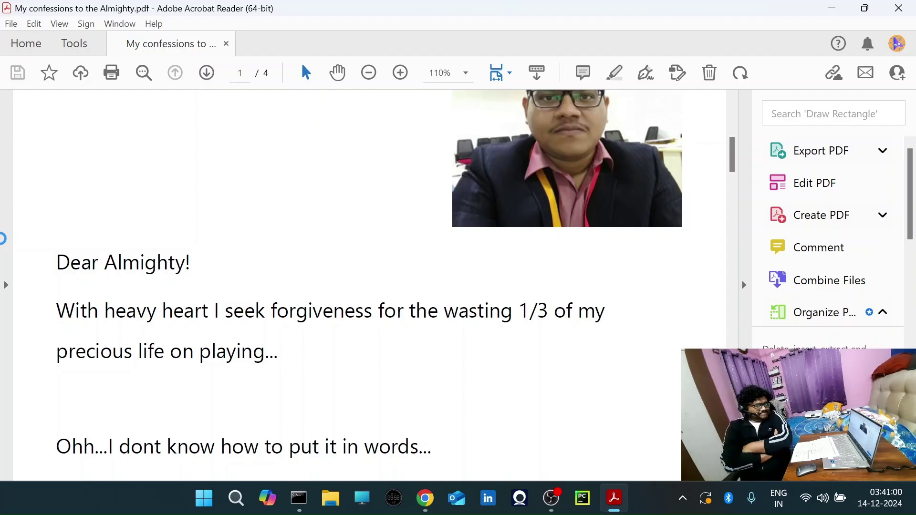
scroll(363, 287, down, 5)
scroll(363, 287, down, 5)
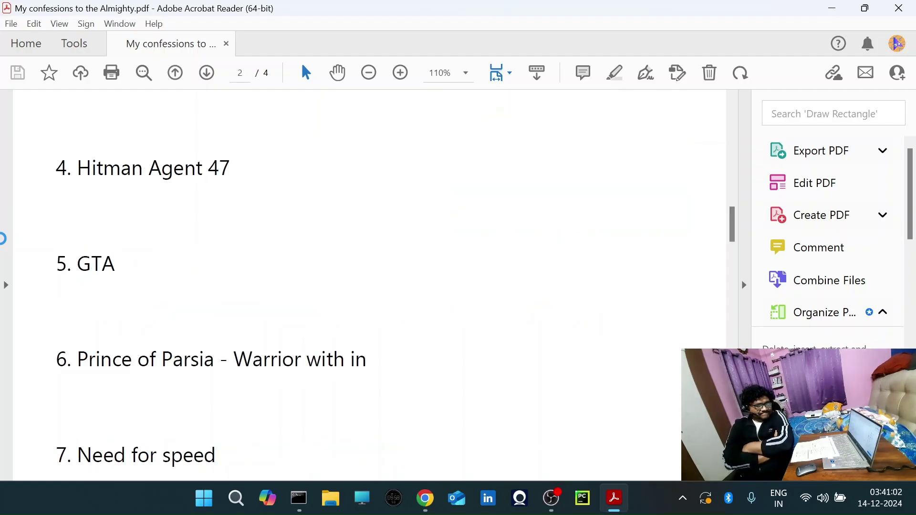
scroll(363, 286, down, 5)
scroll(363, 286, down, 5)
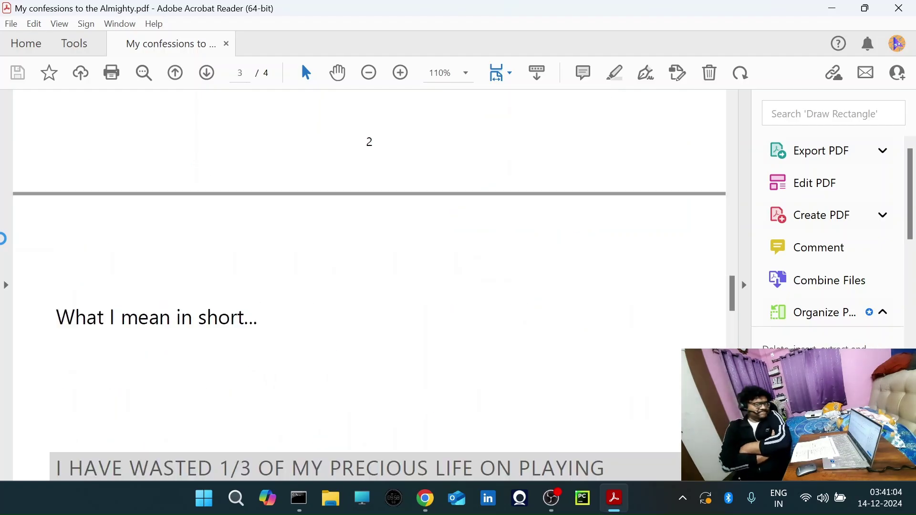
scroll(363, 286, down, 5)
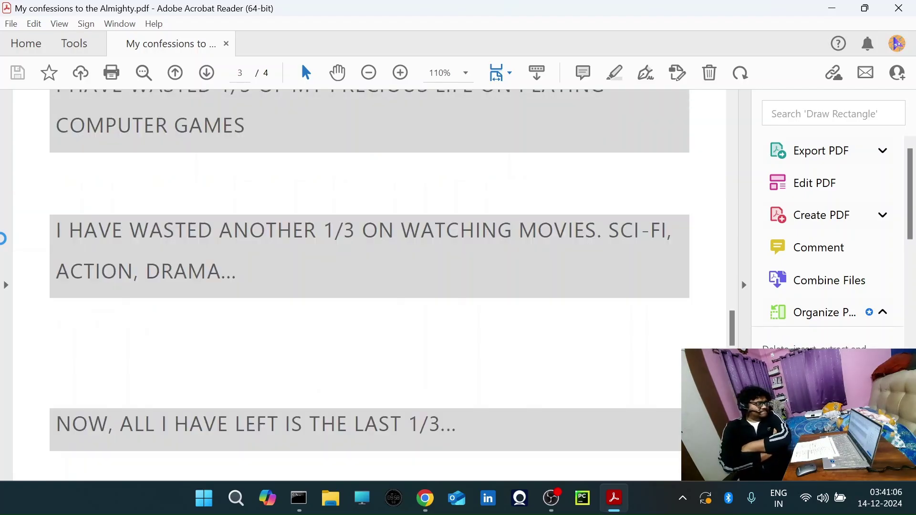
scroll(363, 286, down, 5)
scroll(363, 286, down, 5)
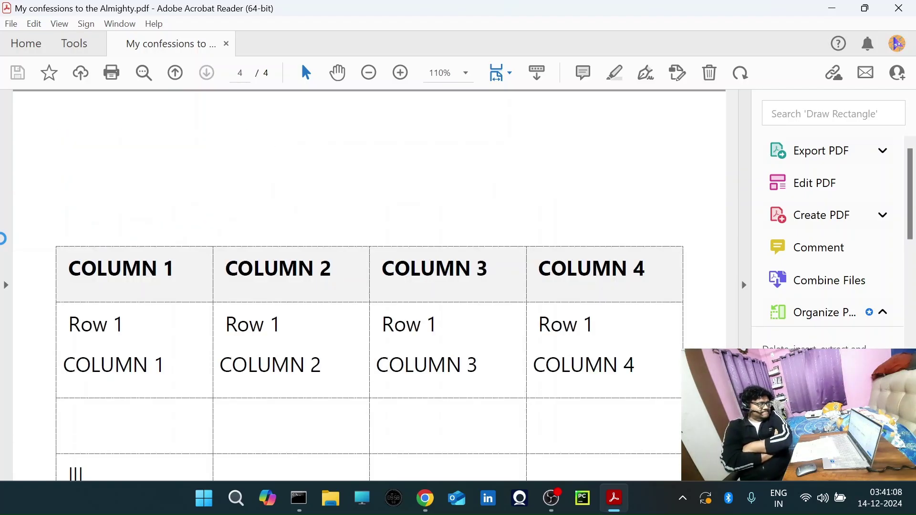
scroll(363, 286, down, 6)
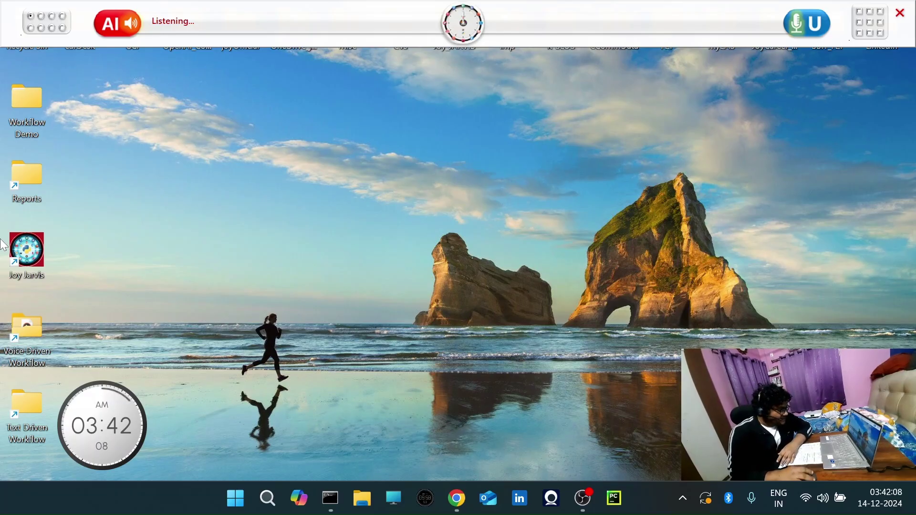
click(585, 506)
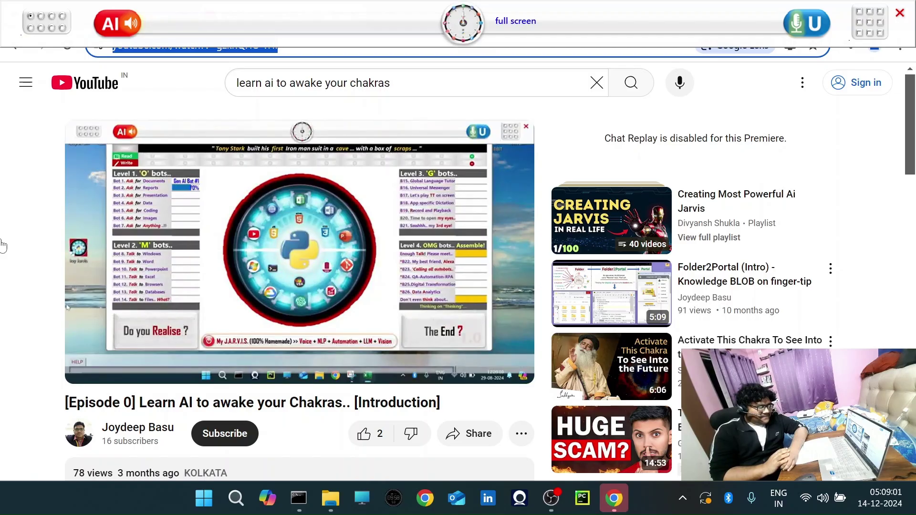
- Play the Episode 0 introduction video in full screen, trying mute, volume and pause, and return to the desktop from normal view
key(f)
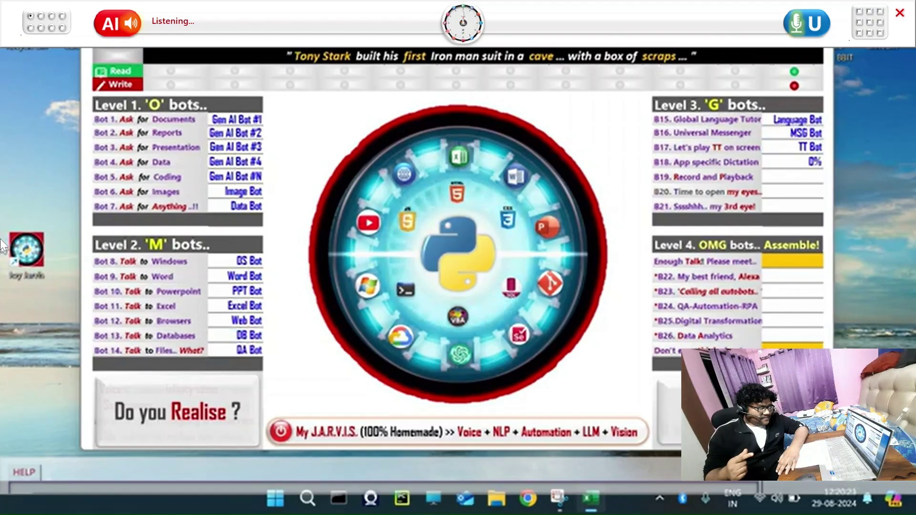
key(m)
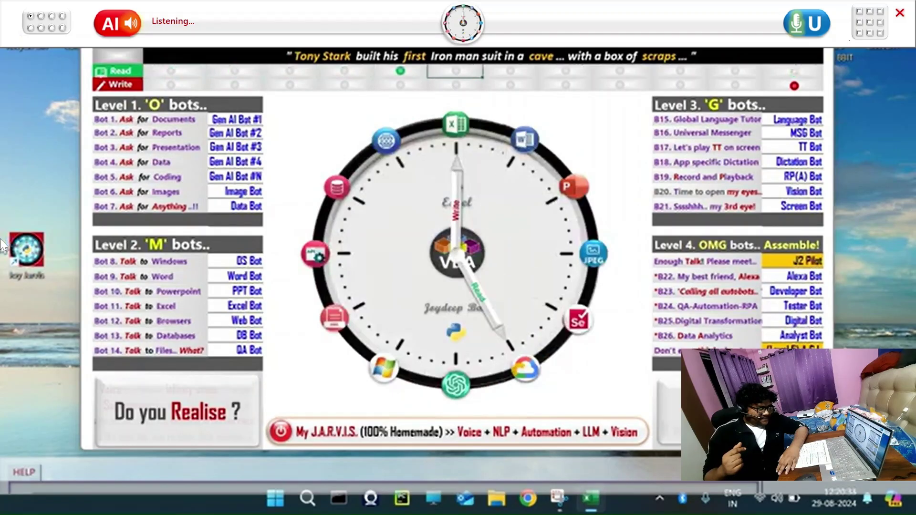
key(Up)
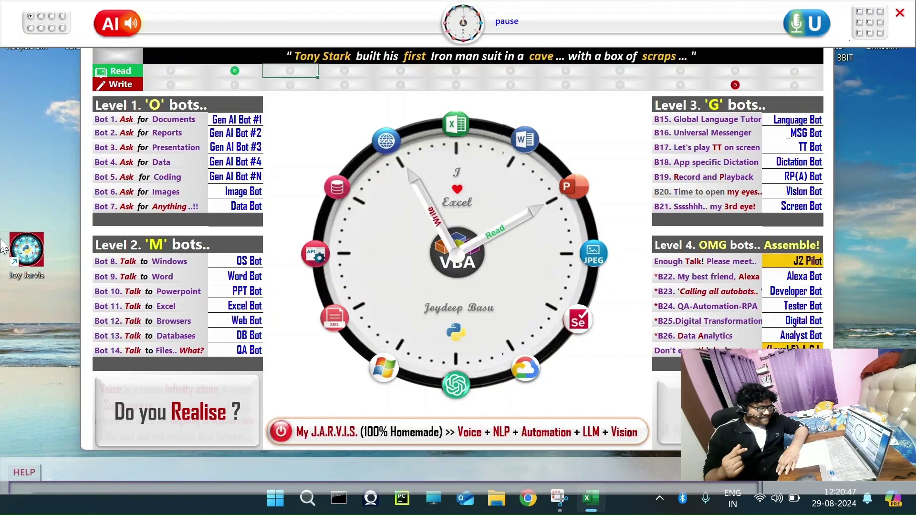
key(space)
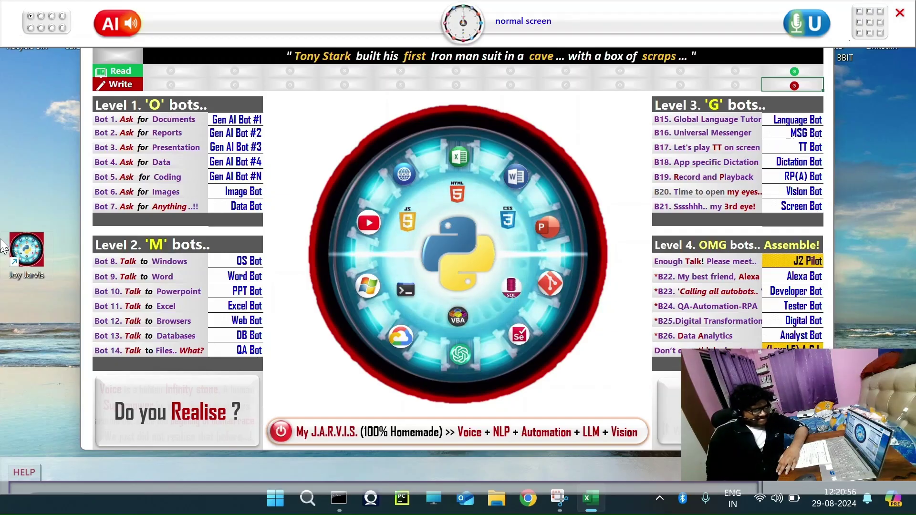
key(Escape)
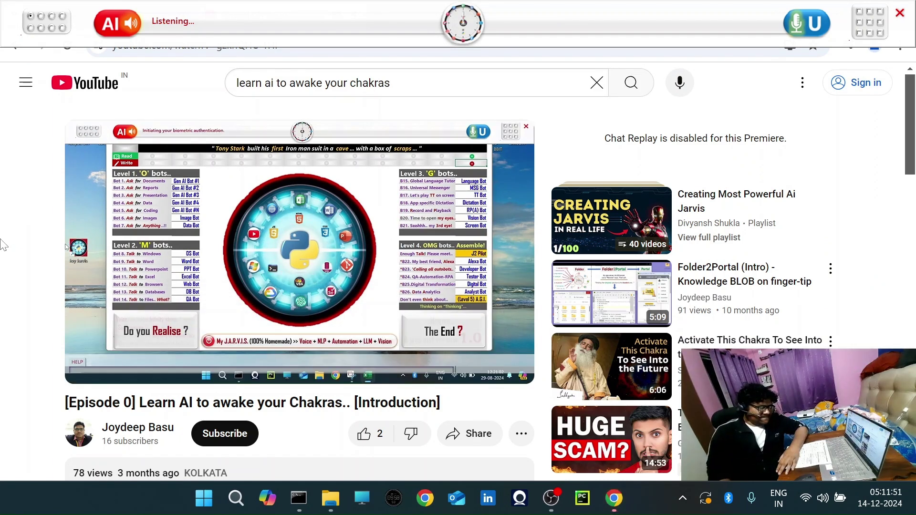
key(super+d)
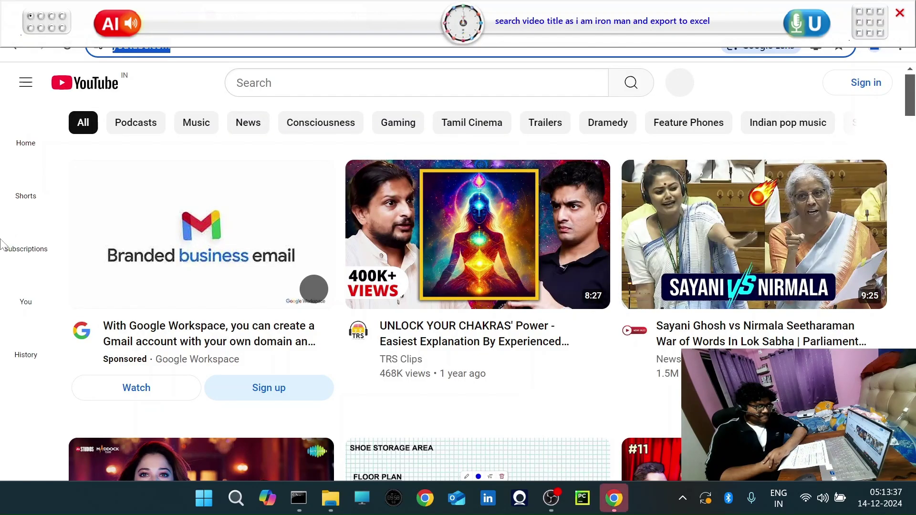
- Search YouTube for "i am iron man" and look through the video titles in the results
text(i am iron man)
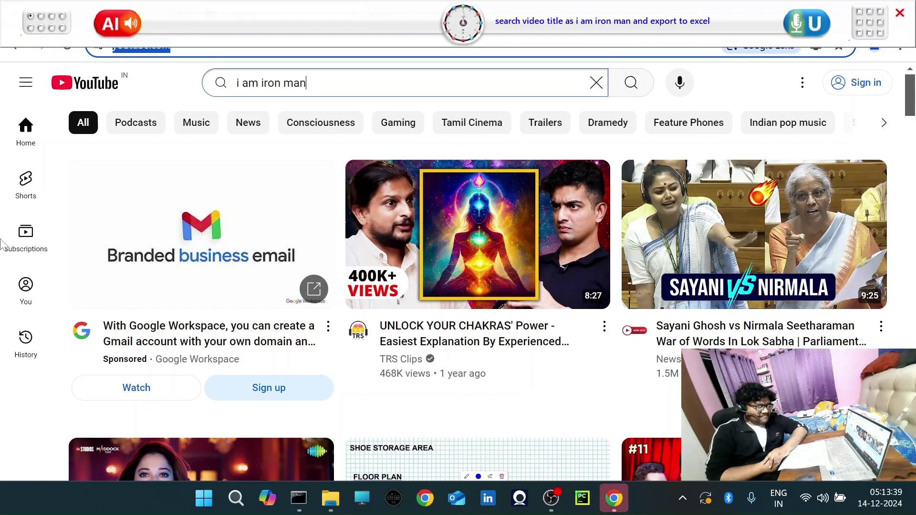
key(Return)
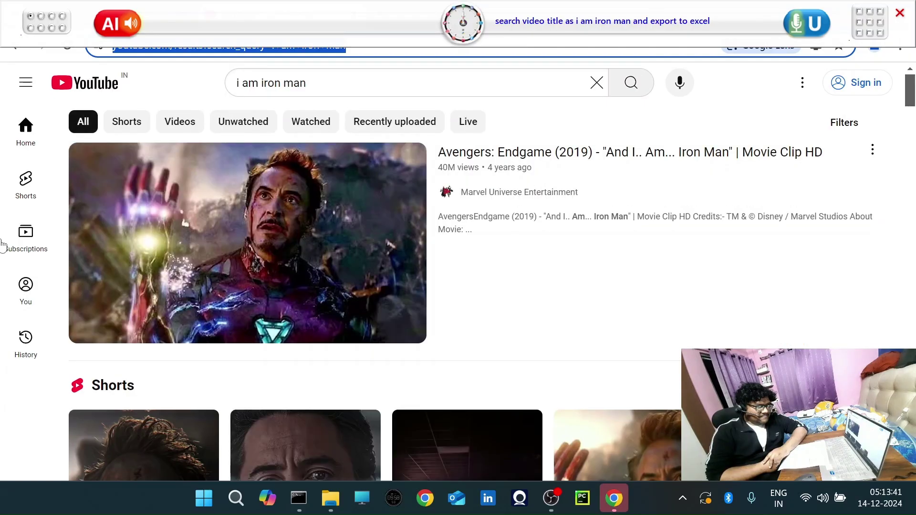
scroll(2, 245, down, 2)
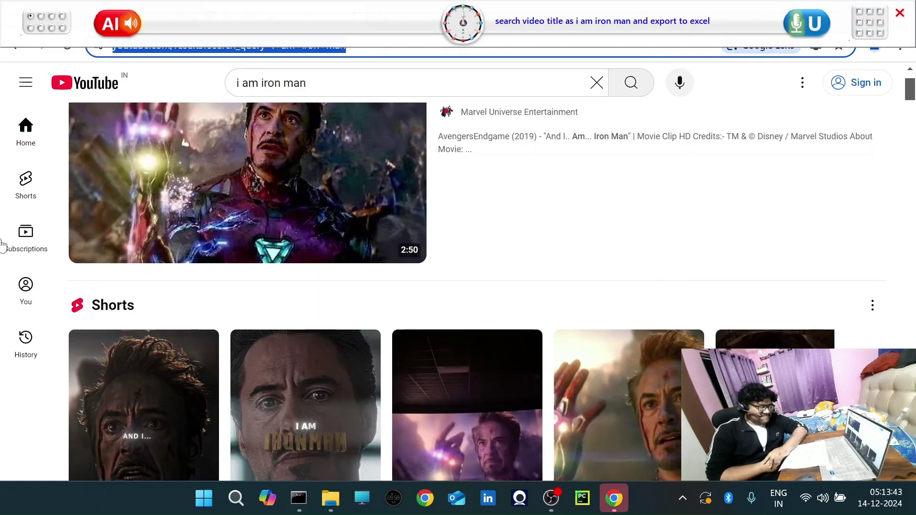
scroll(2, 245, down, 5)
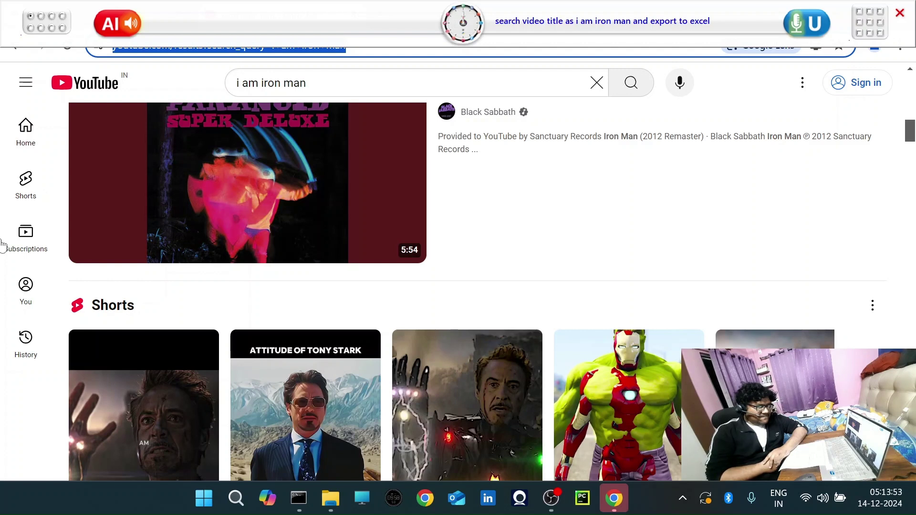
scroll(2, 245, down, 10)
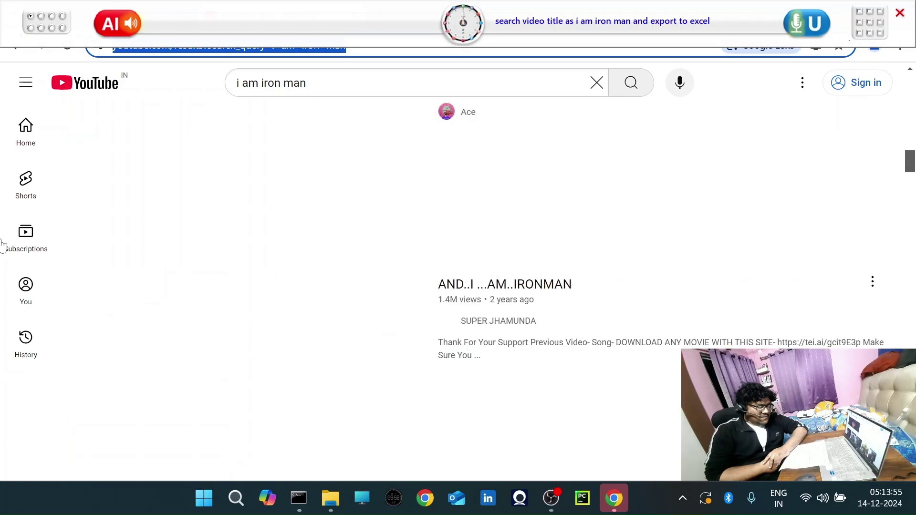
scroll(2, 246, down, 4)
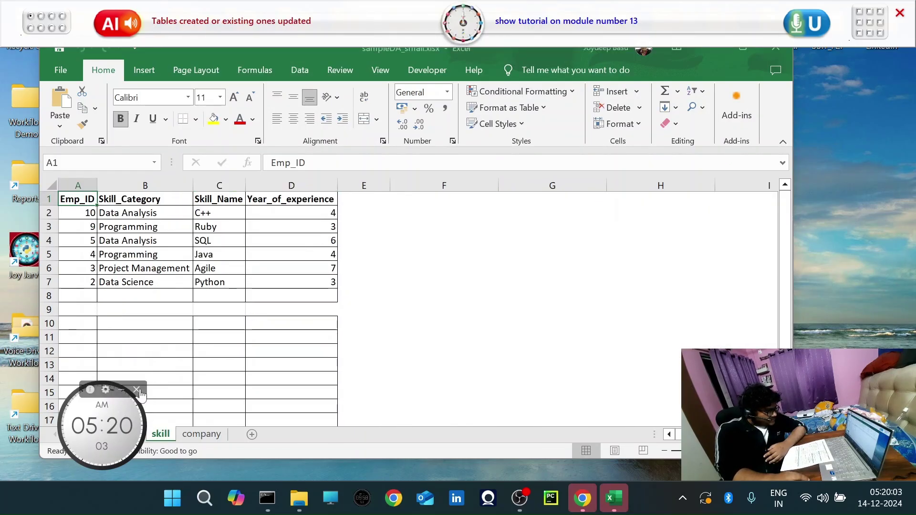
- Close the clock widget overlapping the workbook and open a new Chrome window
click(138, 391)
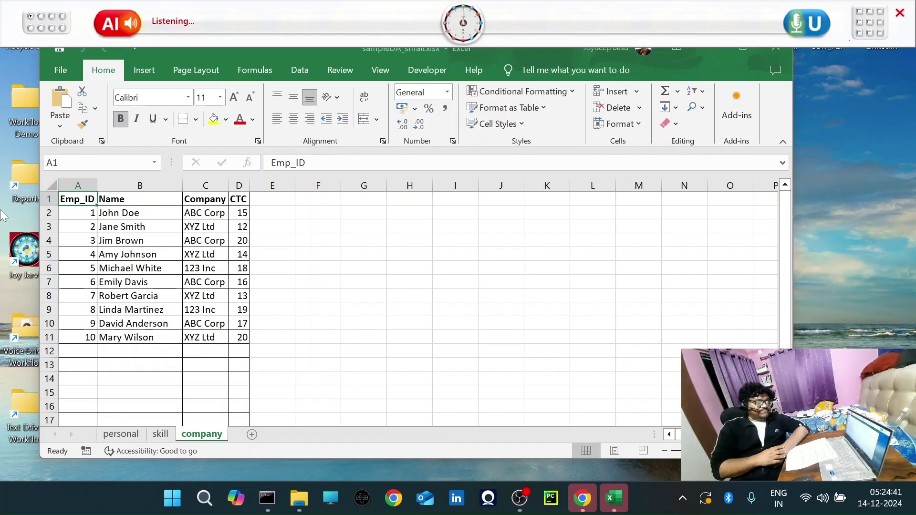
click(400, 507)
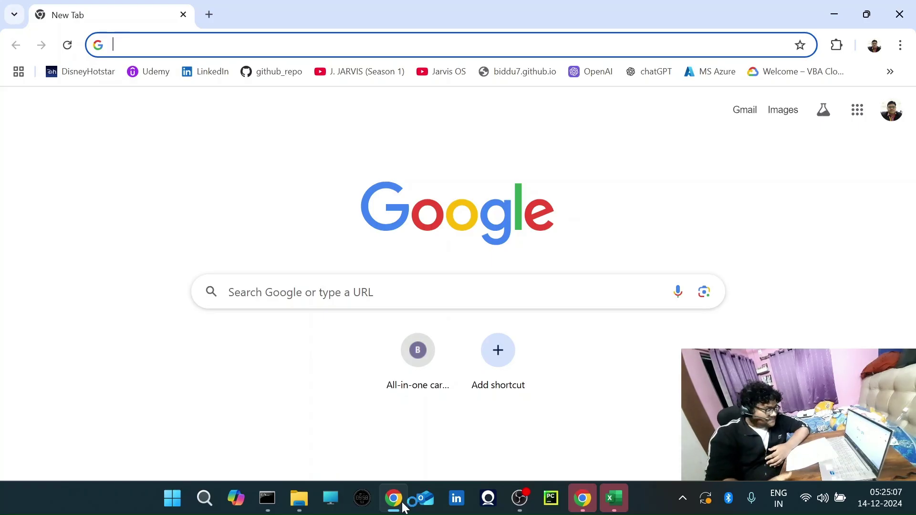
click(530, 501)
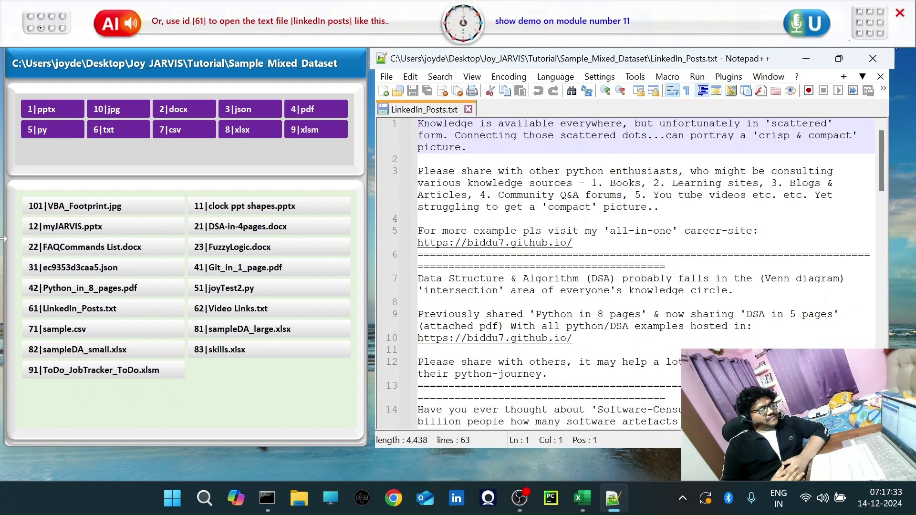
- Read the next page of LinkedIn_Posts.txt in Notepad++
key(Page_Down)
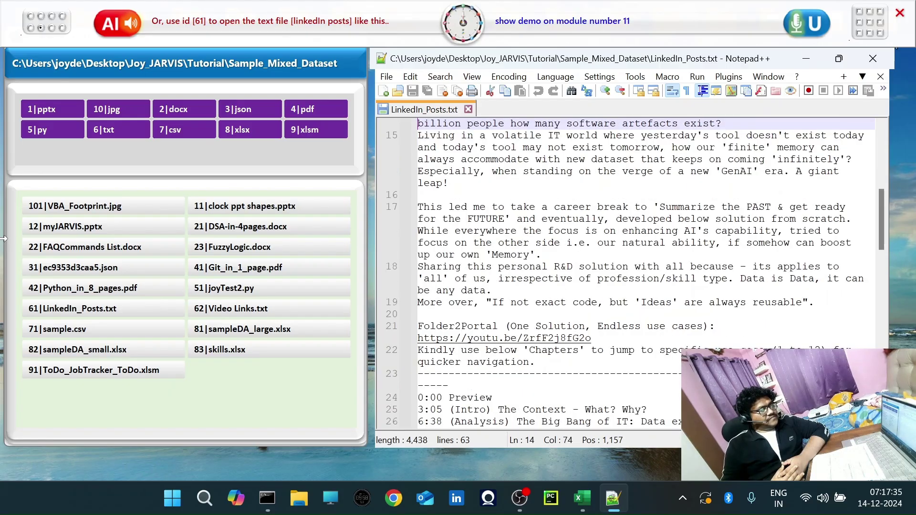
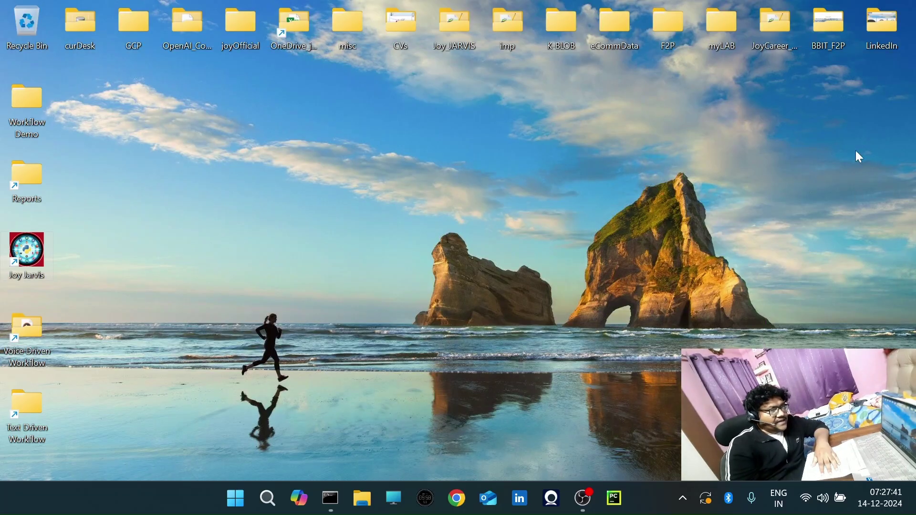
- Highlight the desktop's upper row of folders and its column of shortcuts in turn with a selection box
drag(915, 82, 2, 2)
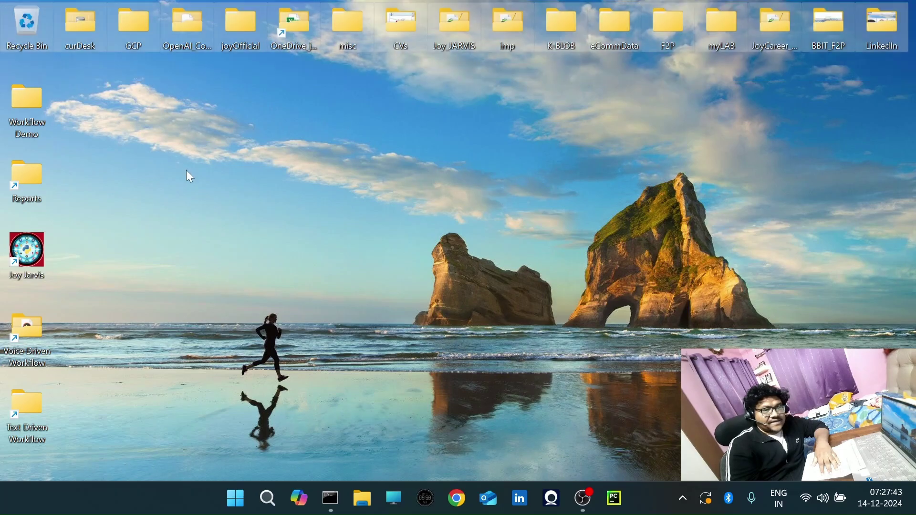
drag(89, 80, 1, 482)
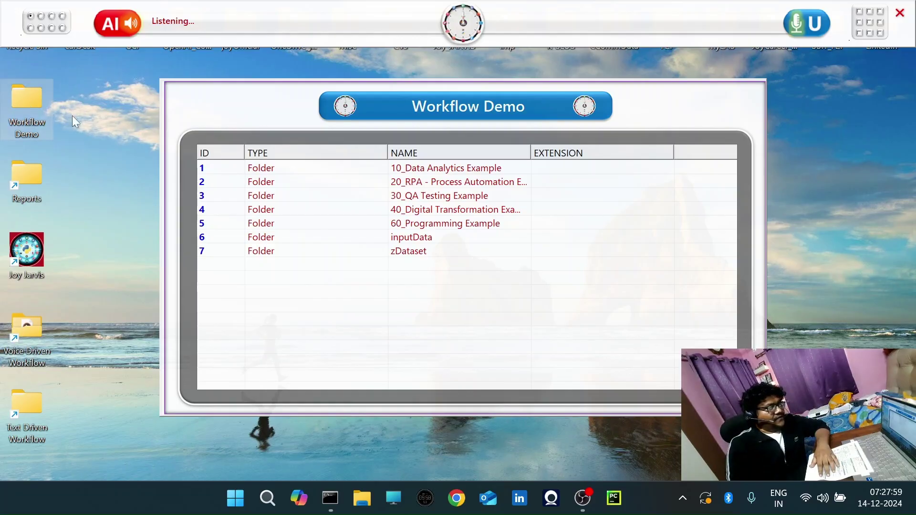
- Open the Workflow Demo desktop folder in File Explorer and place its restored window just below the assistant bar
mouse_move(30, 102)
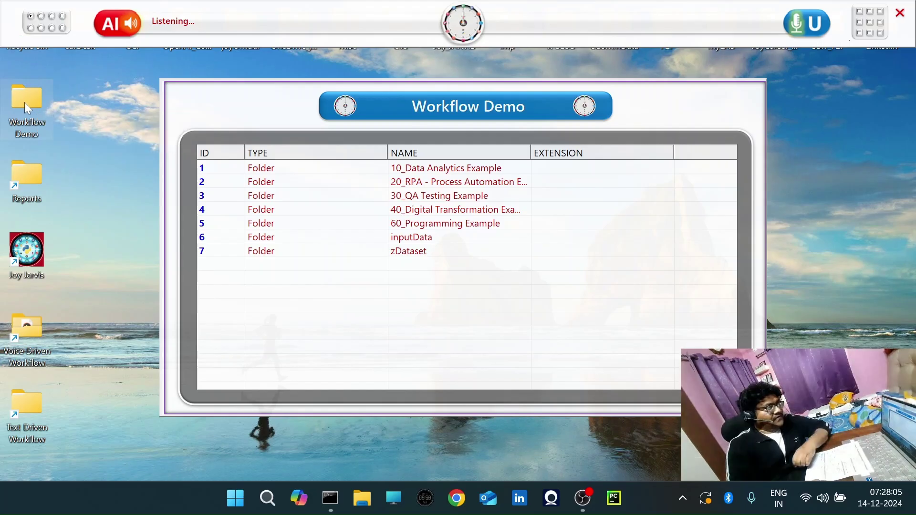
double_click(24, 102)
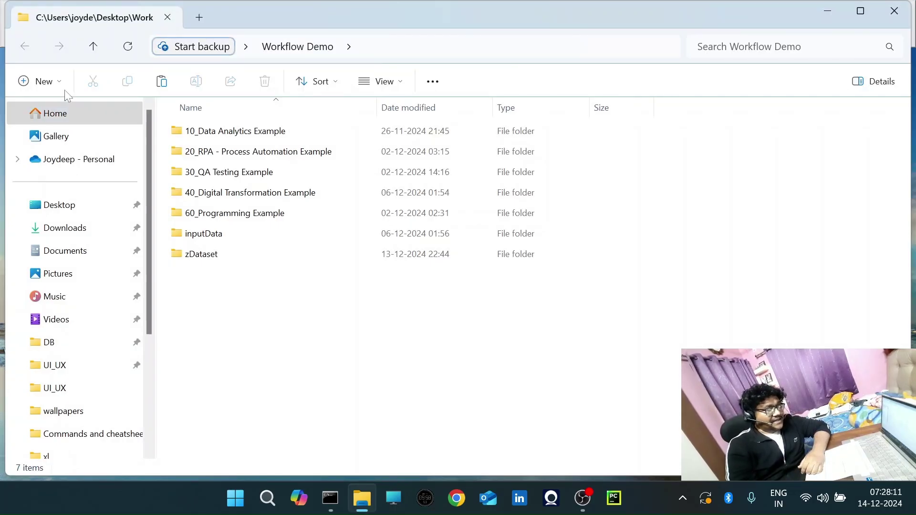
click(857, 13)
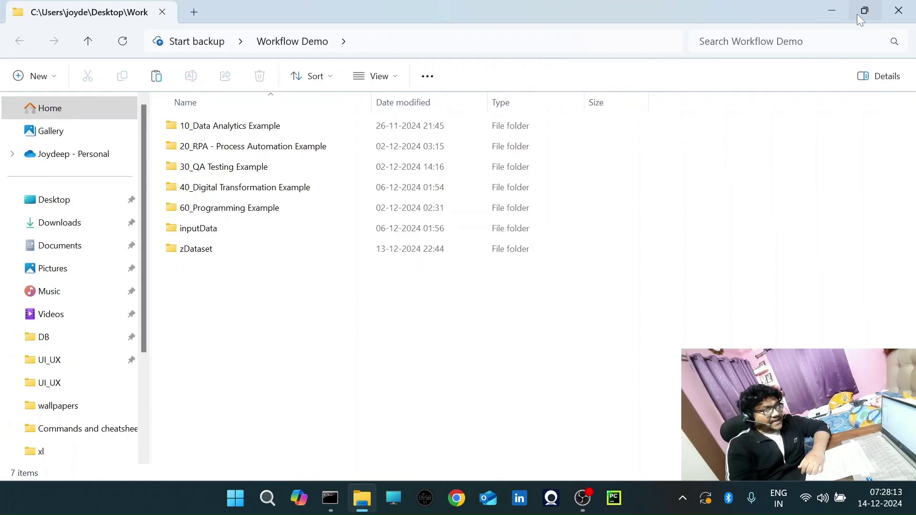
click(863, 11)
drag(702, 12, 697, 77)
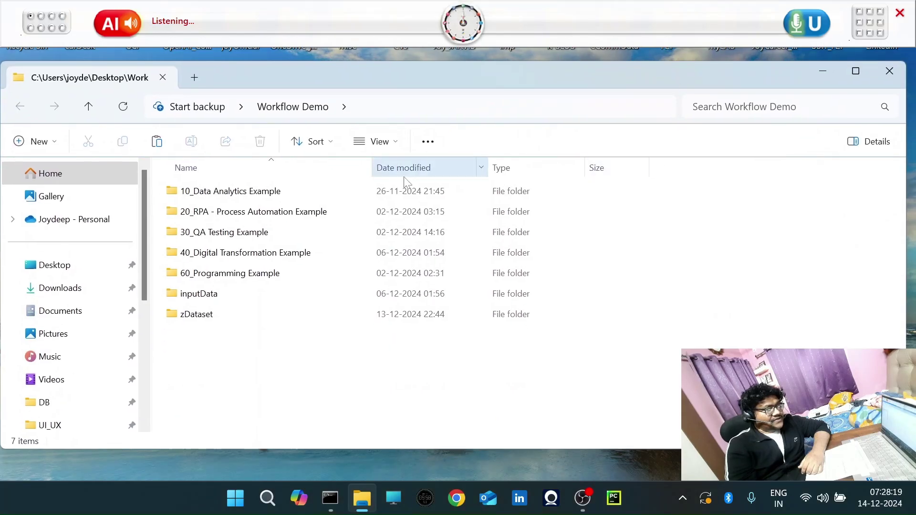
- Narrow the File Explorer window so it sits beside the assistant's Workflow Demo list
drag(258, 335, 245, 193)
click(257, 356)
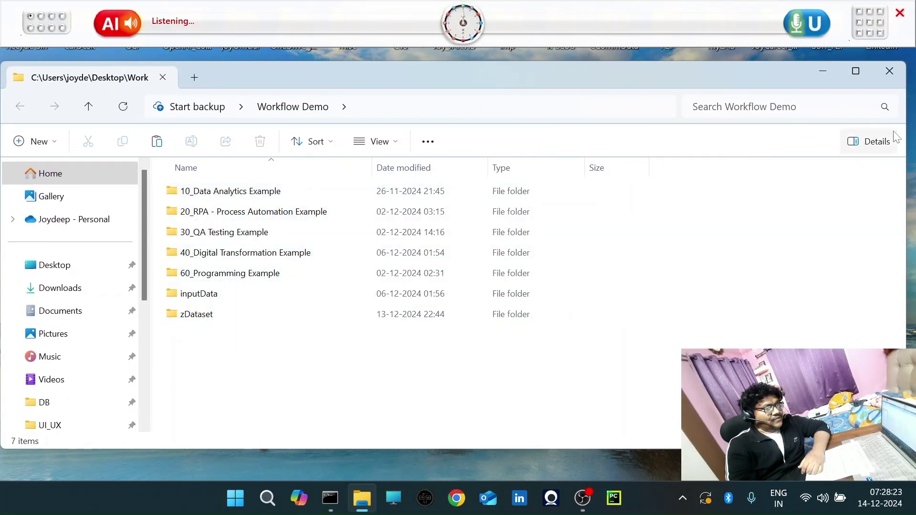
drag(906, 167, 180, 148)
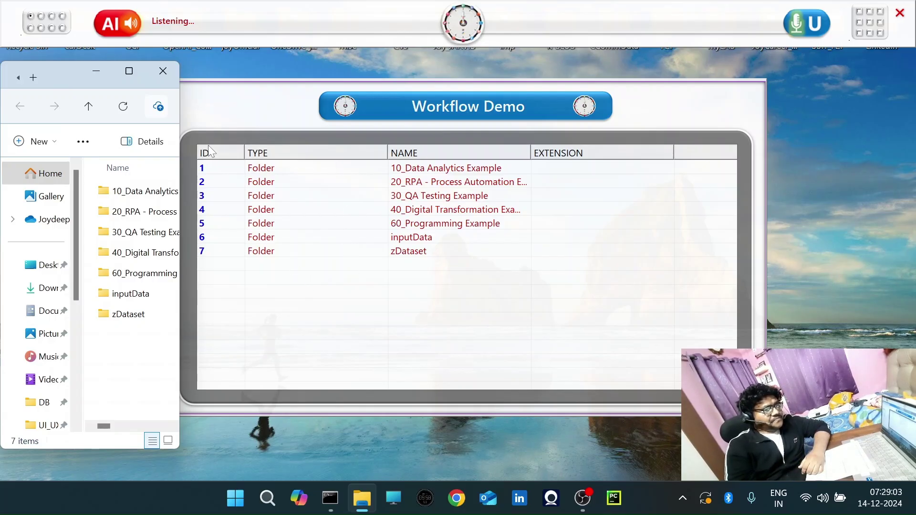
- Select all folders in Workflow Demo to compare them with the assistant's list, and clear the selection
drag(119, 357, 98, 184)
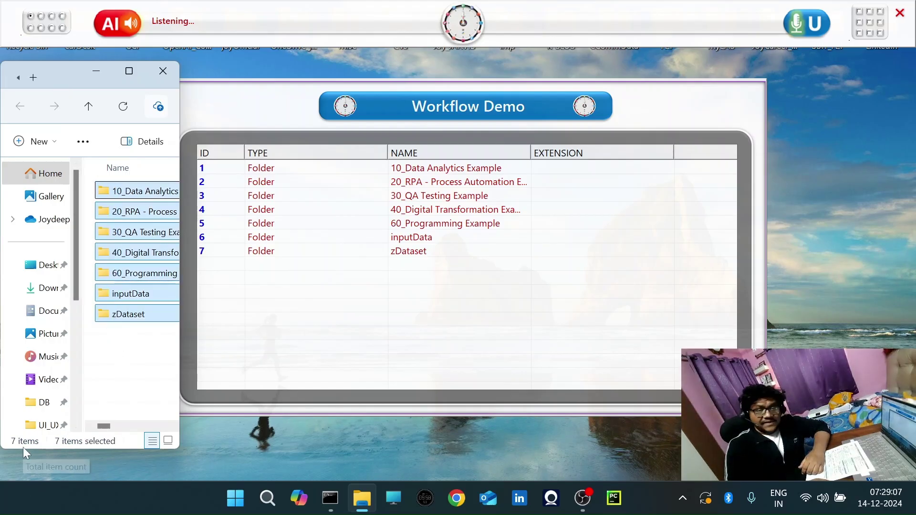
click(118, 339)
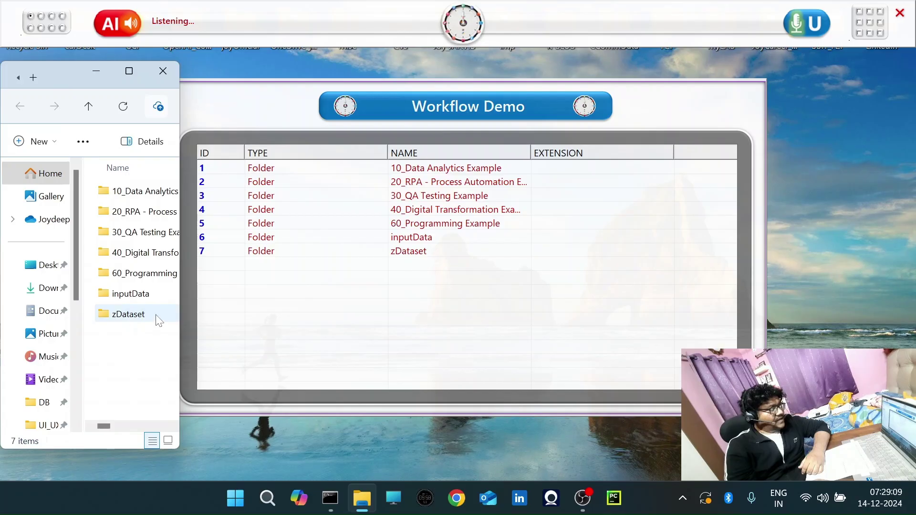
- Open the zDataset folder from the narrowed Workflow Demo window and maximize File Explorer to view its files
drag(181, 319, 212, 320)
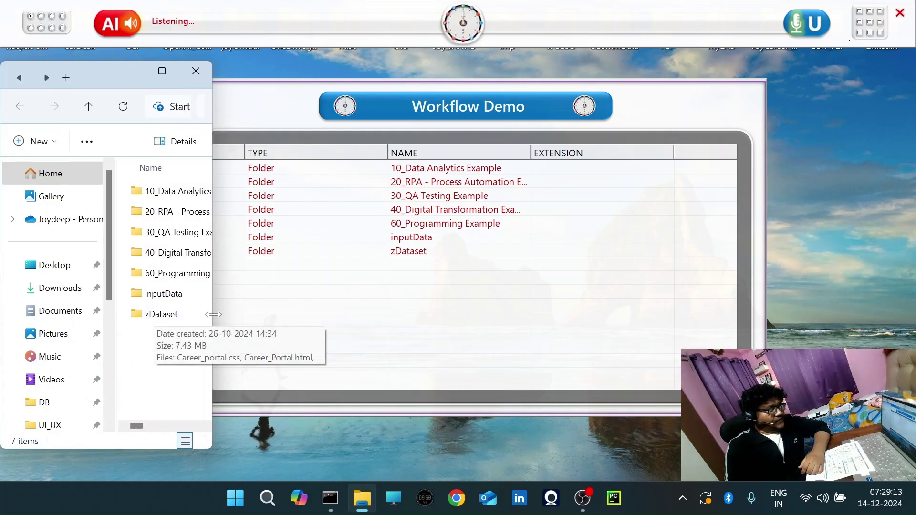
drag(212, 315, 151, 314)
double_click(106, 315)
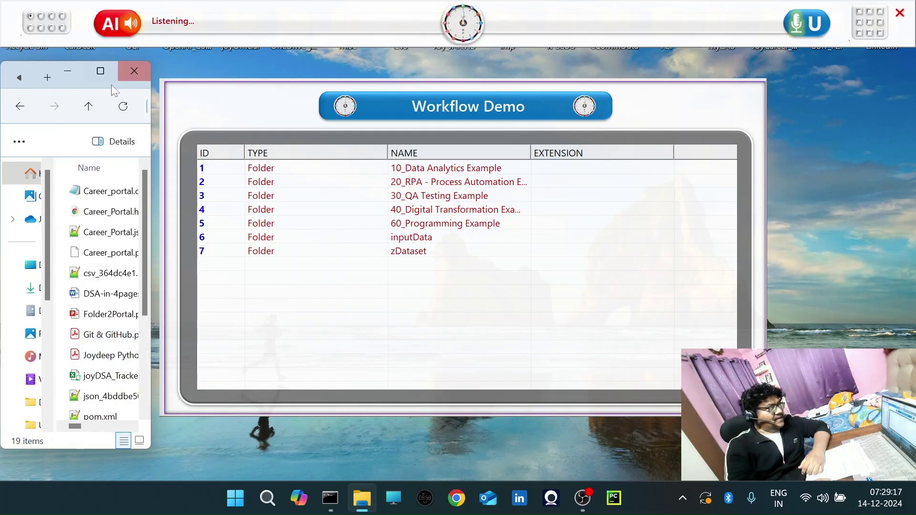
click(101, 67)
scroll(271, 235, down, 1)
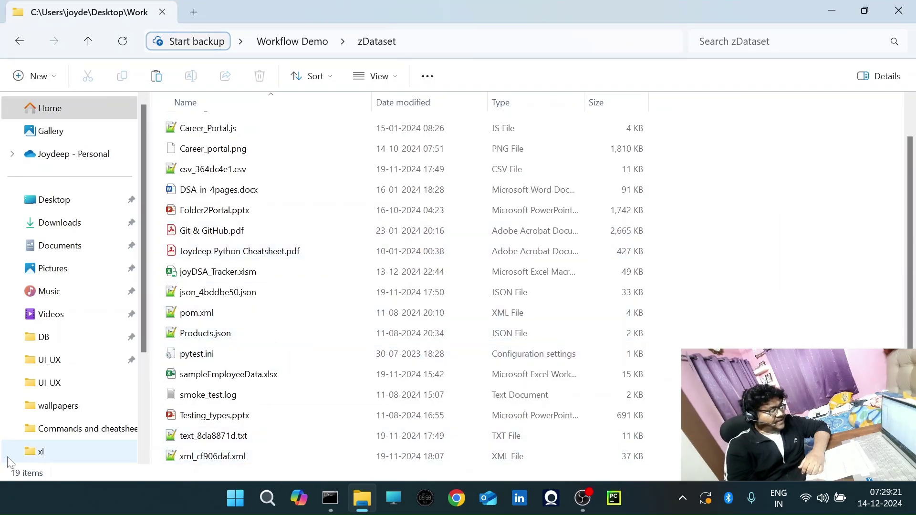
scroll(257, 292, up, 1)
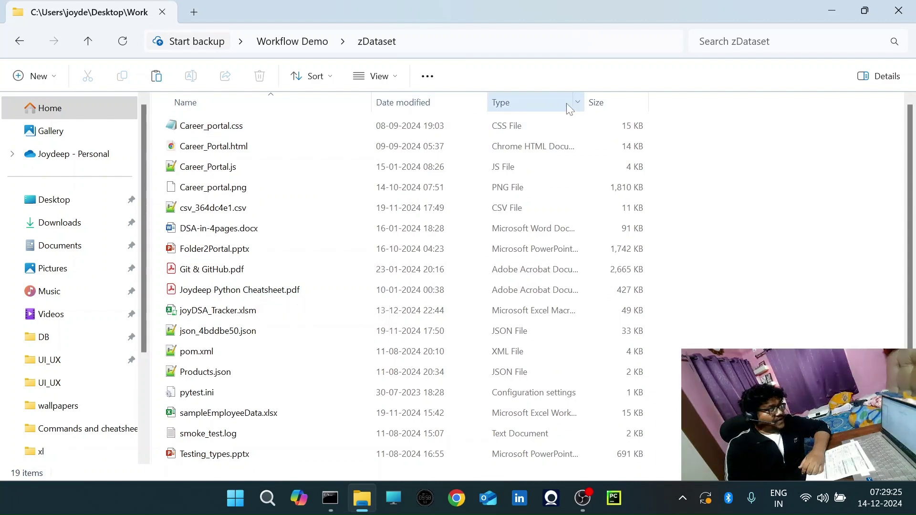
- Sort the zDataset files by type and widen the Type column to review the file formats, closing the folder window when done
click(512, 106)
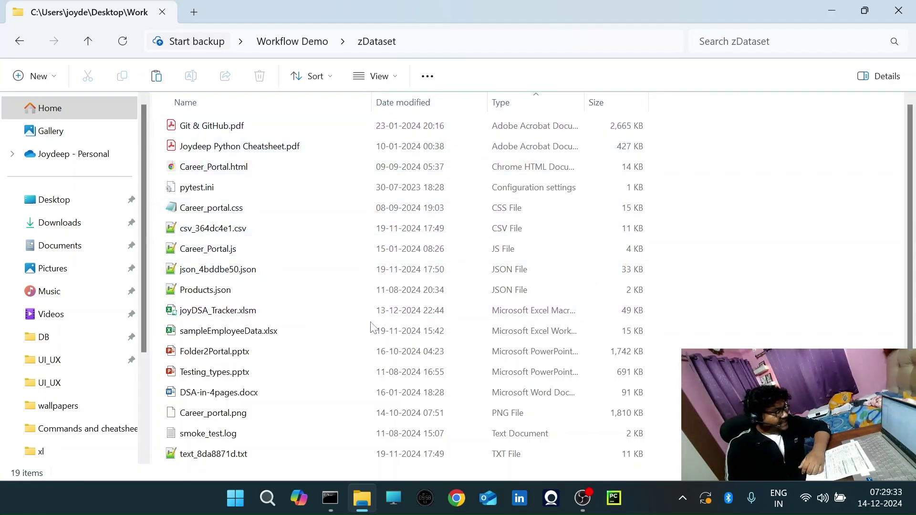
scroll(374, 327, down, 1)
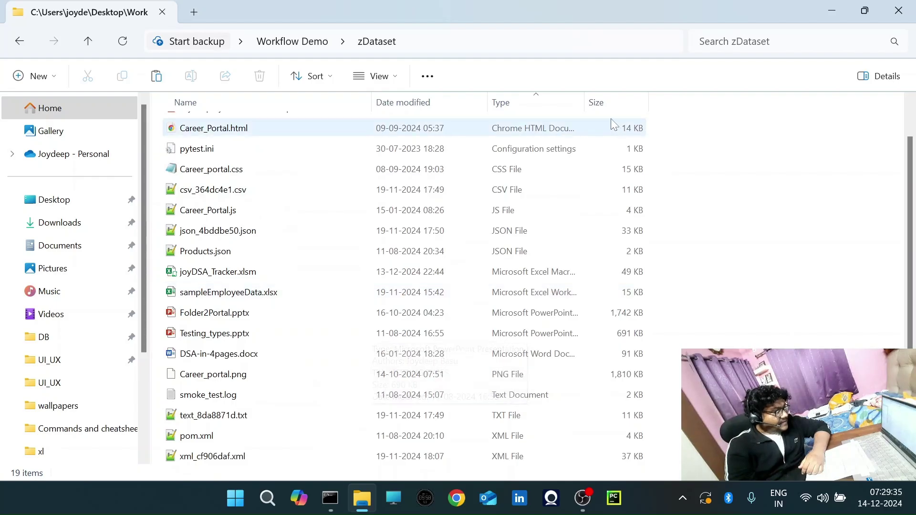
drag(584, 100, 706, 100)
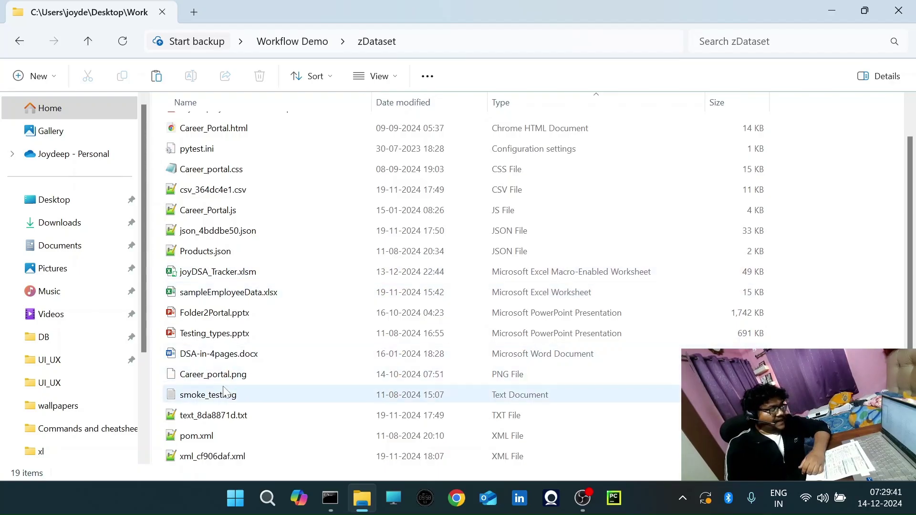
scroll(228, 298, up, 2)
click(898, 10)
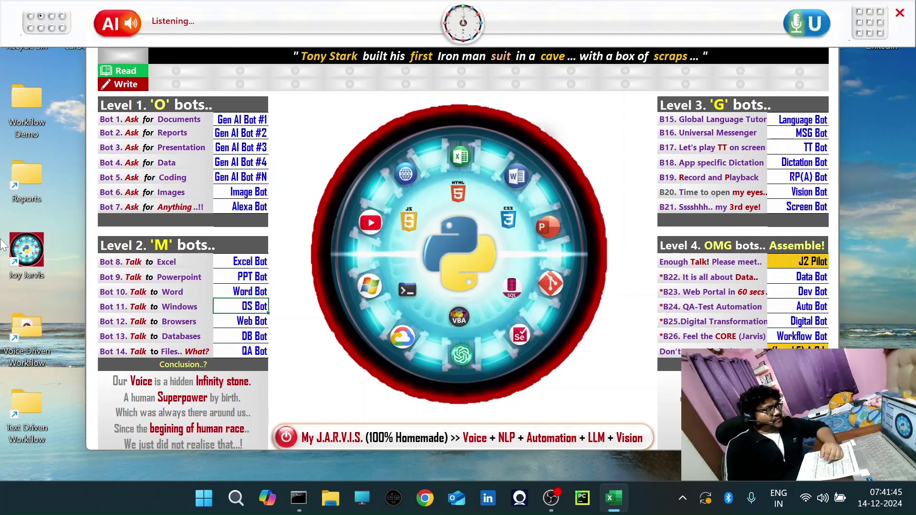
- Highlight all Level 1 bot names, Level 2 from Excel Bot to DB Bot, and Level 3 from Language Bot to Dictation Bot
click(237, 119)
drag(237, 119, 243, 206)
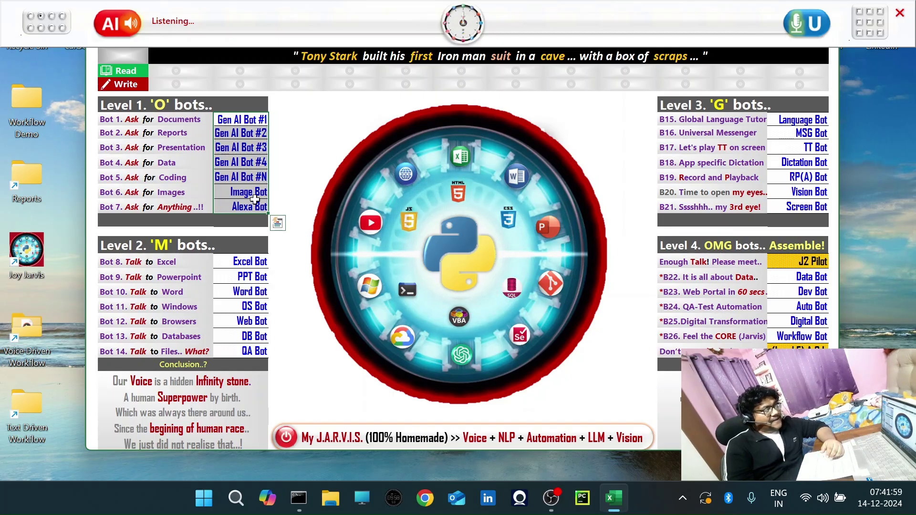
drag(246, 258, 244, 336)
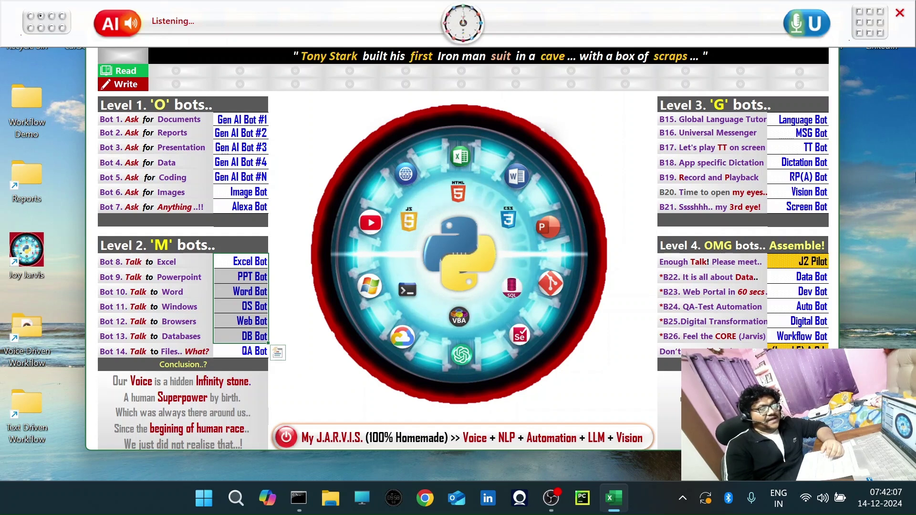
drag(803, 118, 802, 146)
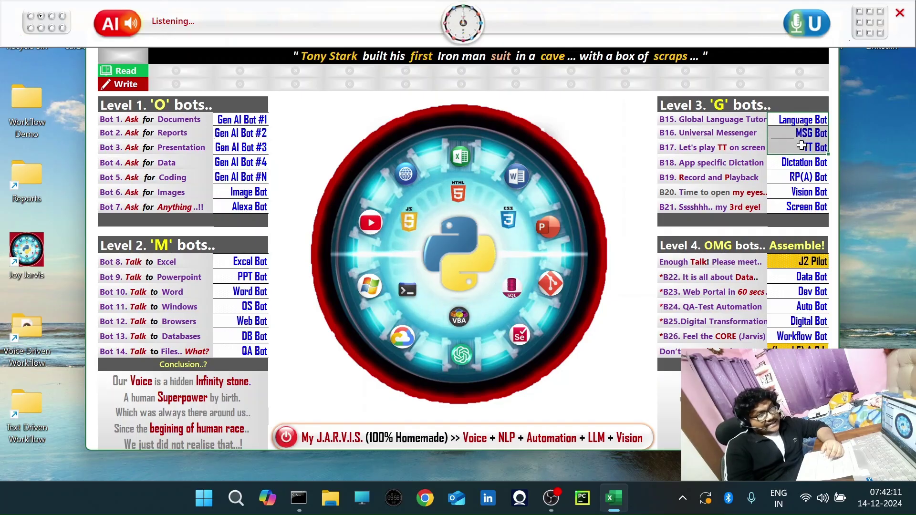
drag(801, 145, 802, 160)
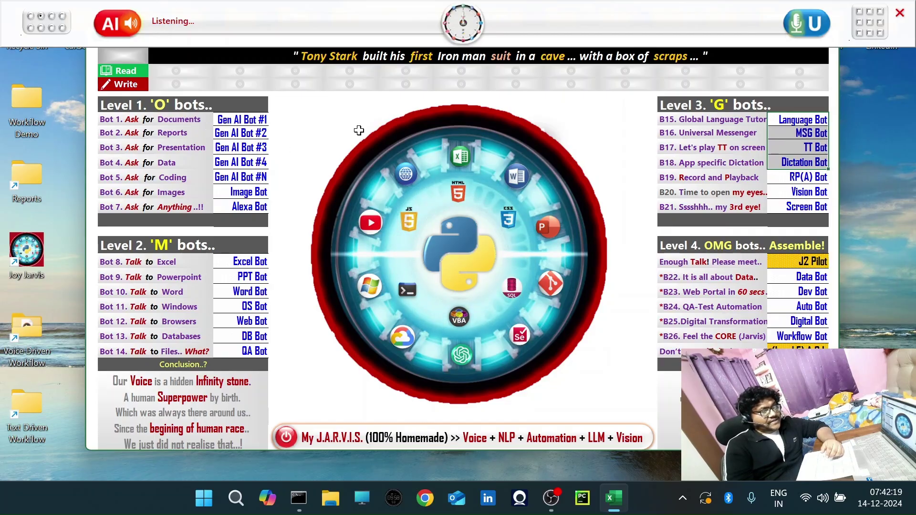
- Highlight the complete bot-name lists of Level 3, Level 1, Level 2 and Level 4 in turn
drag(801, 119, 807, 206)
drag(236, 120, 240, 207)
drag(245, 261, 247, 349)
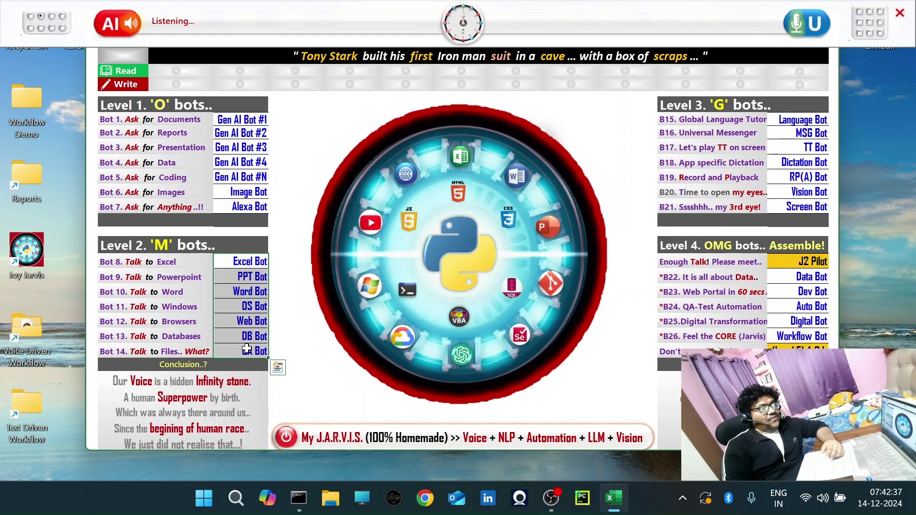
click(807, 262)
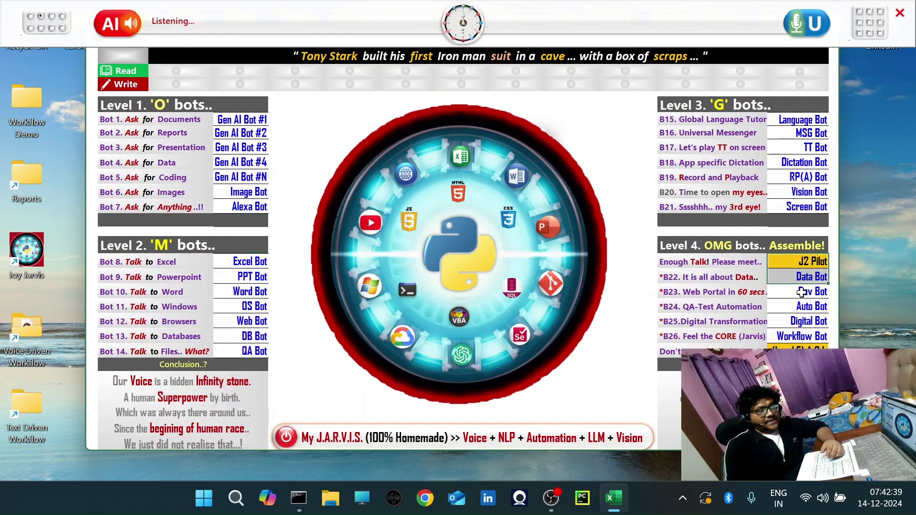
key(ctrl+shift+Down)
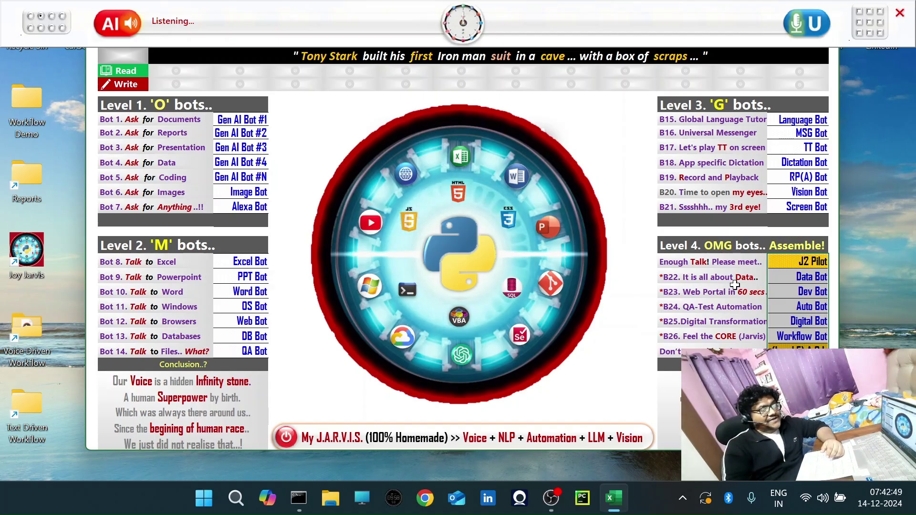
- Point out Vision Bot, the Level 4 bots from J2 Pilot to Workflow Bot, and the Level 2 bots from Excel Bot to DB Bot
click(792, 192)
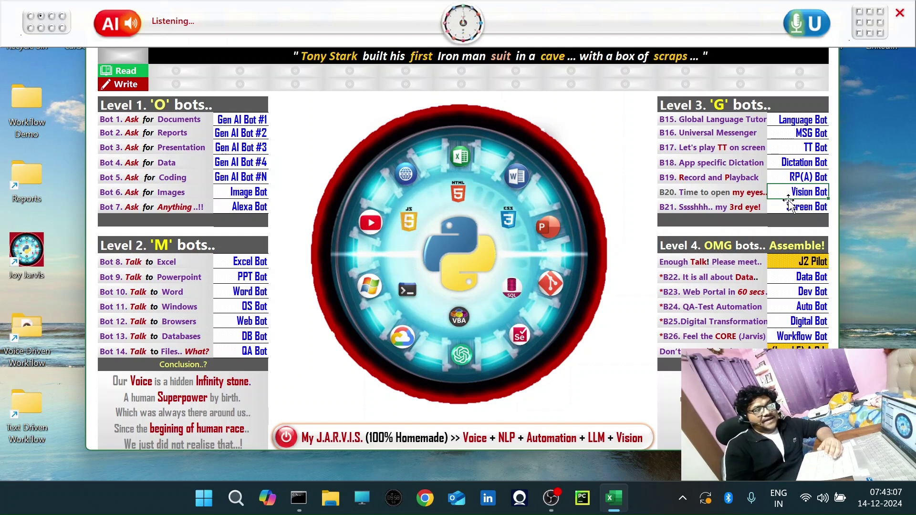
click(786, 263)
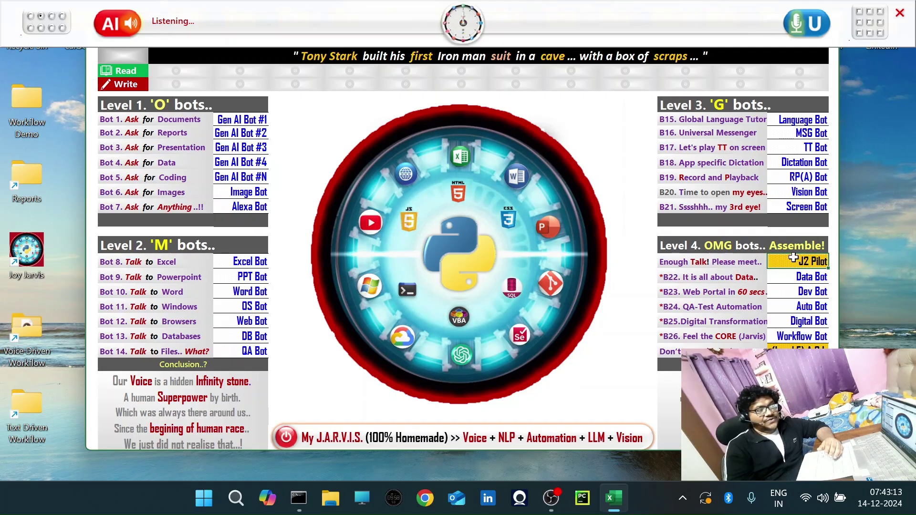
drag(793, 258, 793, 337)
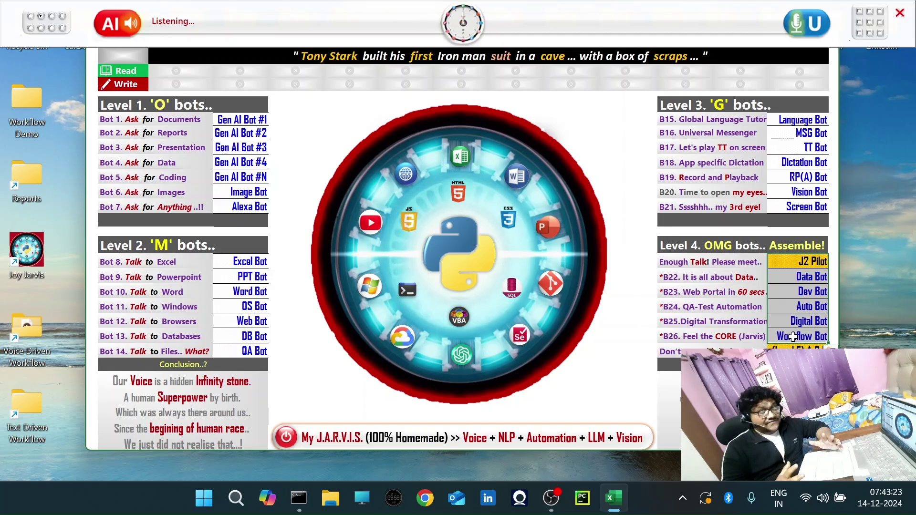
click(792, 337)
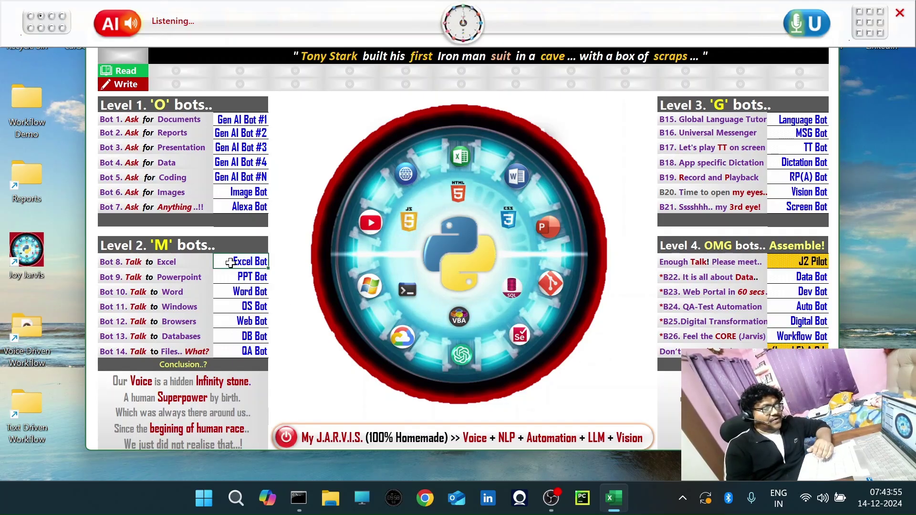
drag(230, 263, 226, 332)
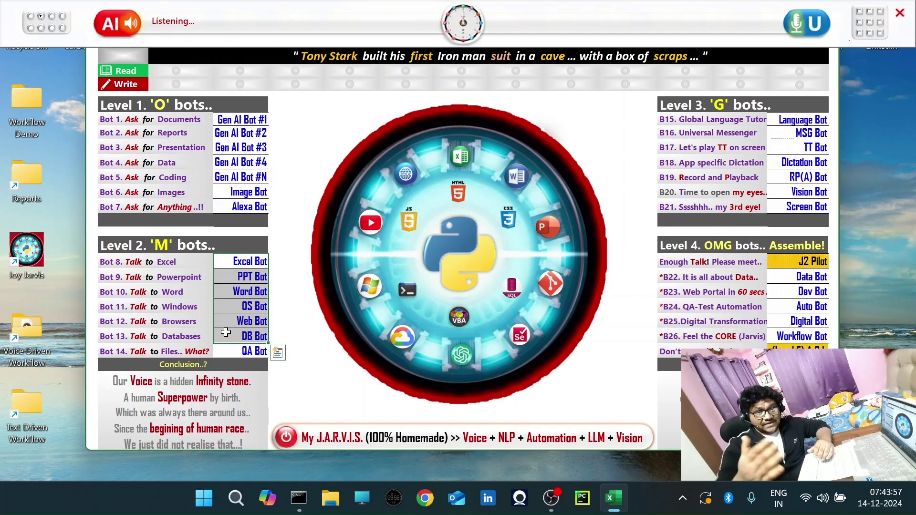